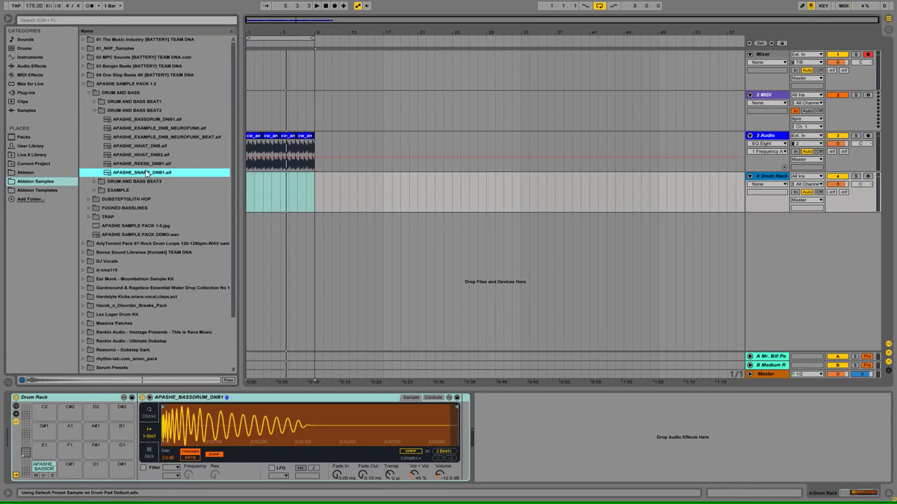
Step: Create a drum clip on the Drum Rack track and duplicate its one-bar kick and snare pattern through bar 8
double_click(249, 182)
key(ctrl+a)
key(ctrl+d)
key(ctrl+d)
key(ctrl+d)
key(ctrl+d)
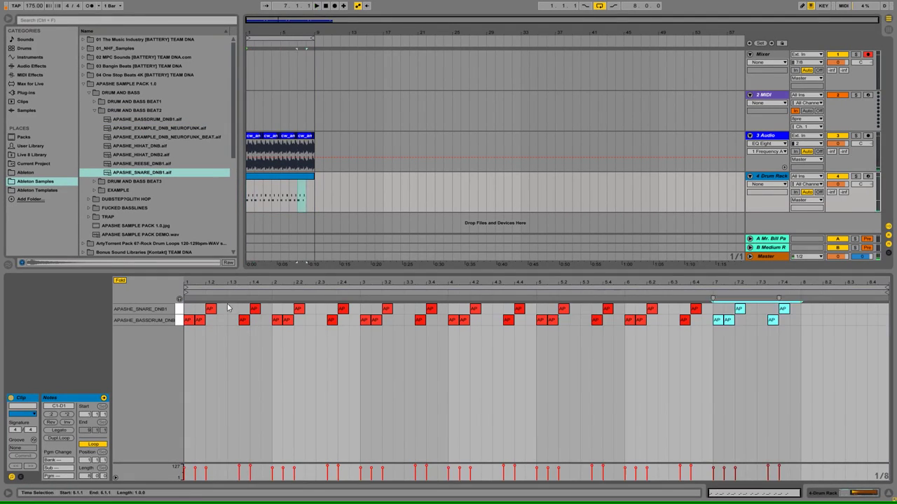
drag(532, 288, 545, 288)
key(ctrl+a)
key(ctrl+d)
Step: Vary bar 8 of the drum clip by shifting existing notes and adding an extra kick and snare, and play it back
click(733, 320)
drag(734, 324, 745, 324)
key(space)
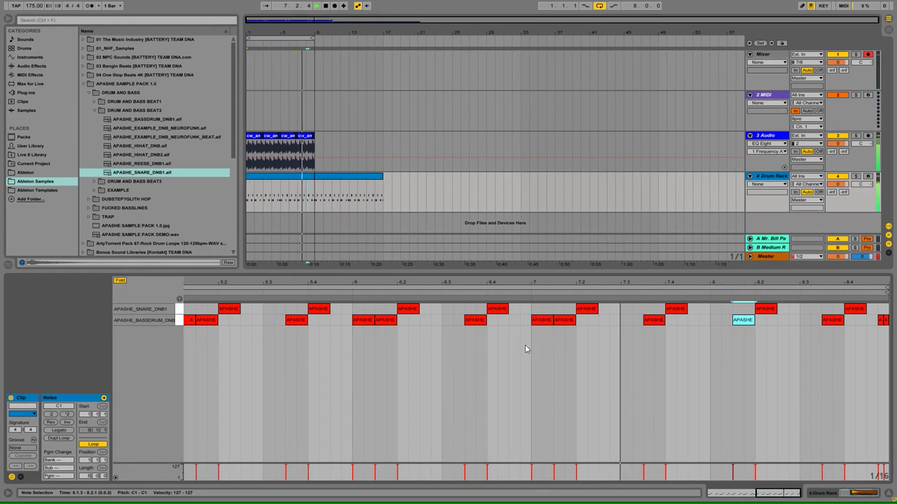
double_click(788, 320)
double_click(811, 309)
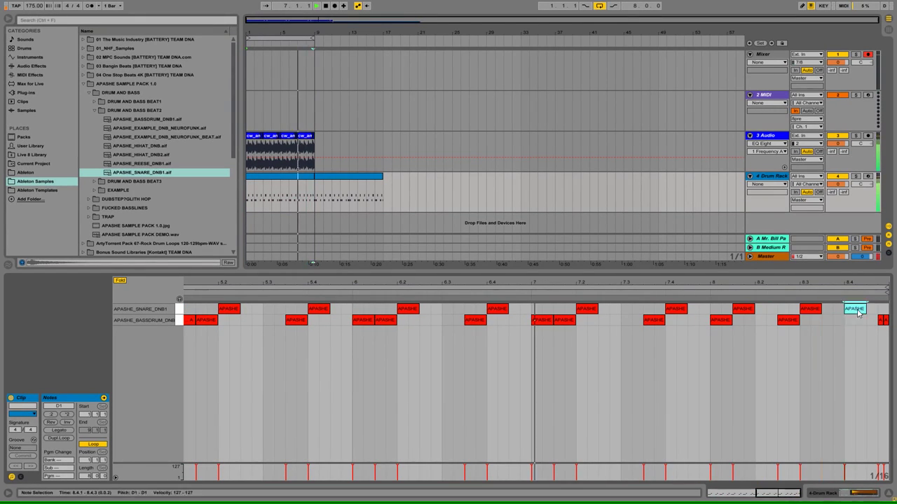
key(ctrl+alt+l)
key(space)
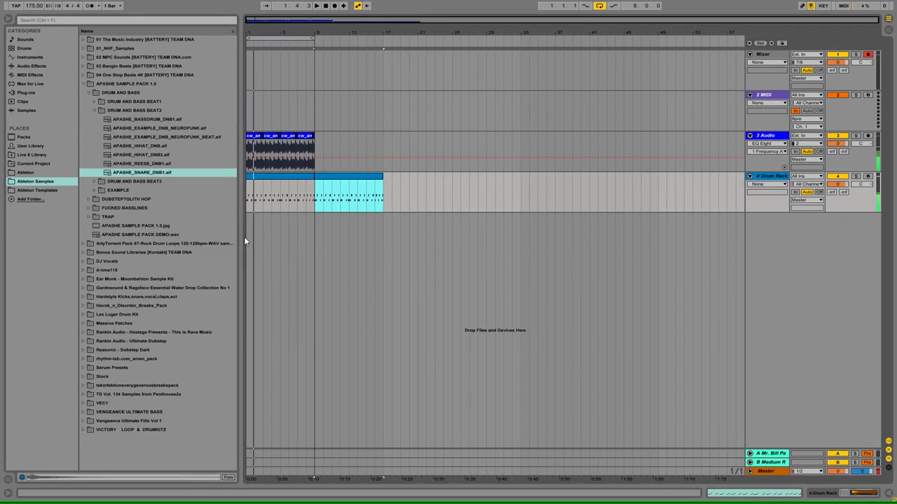
Step: Load Massive onto the second MIDI track and open the GARONSUB sub-bass preset
key(Up)
key(Up)
click(31, 93)
double_click(120, 165)
click(186, 47)
click(196, 58)
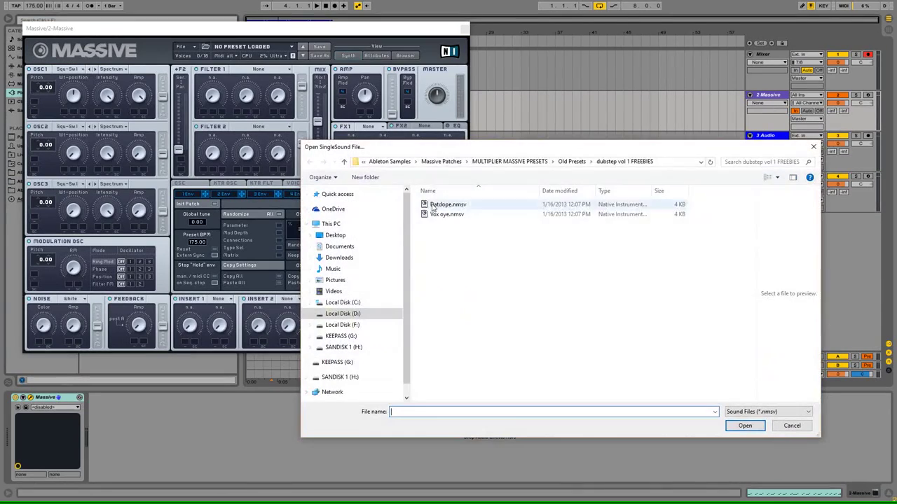
scroll(482, 260, up, 10)
key(Escape)
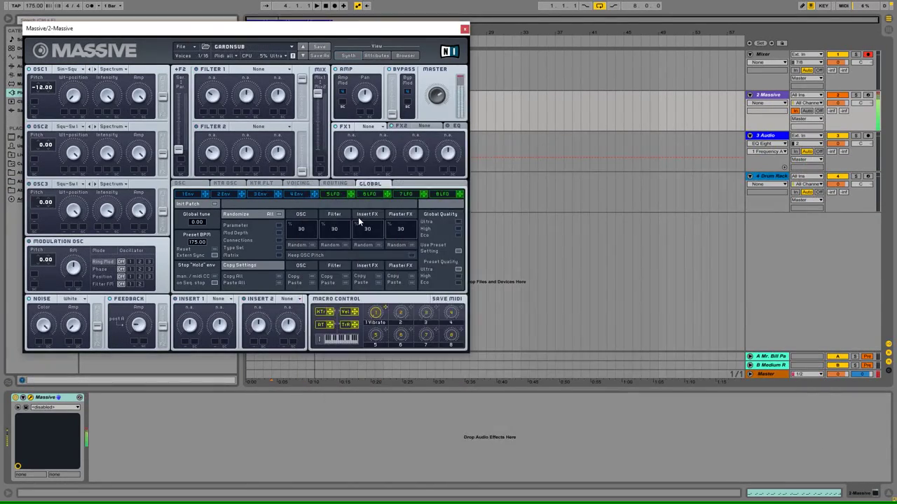
Step: Stop the take made on the Mixer track, set the Massive track's monitoring to Auto, and record the sub-bass part there instead
click(254, 91)
key(F9)
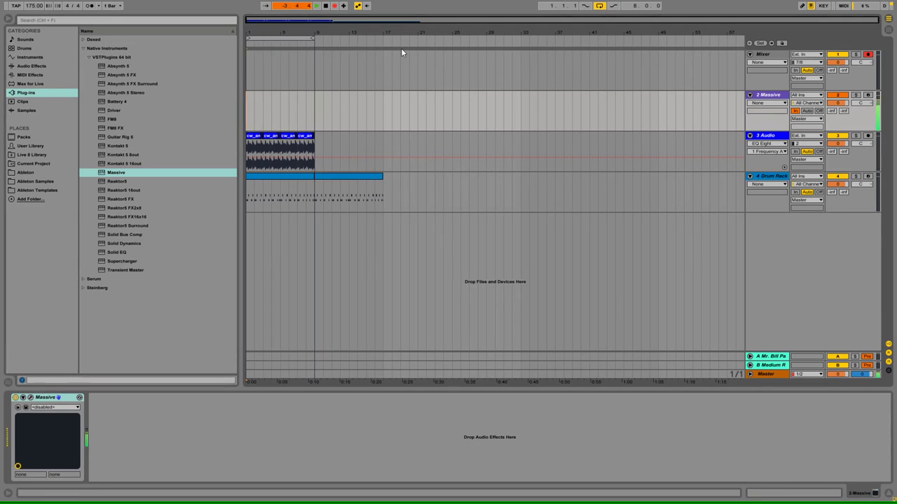
key(space)
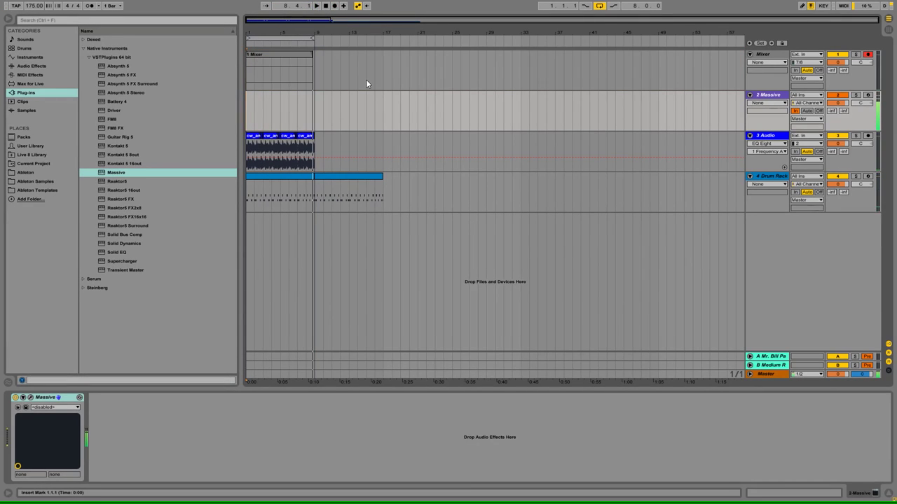
click(805, 114)
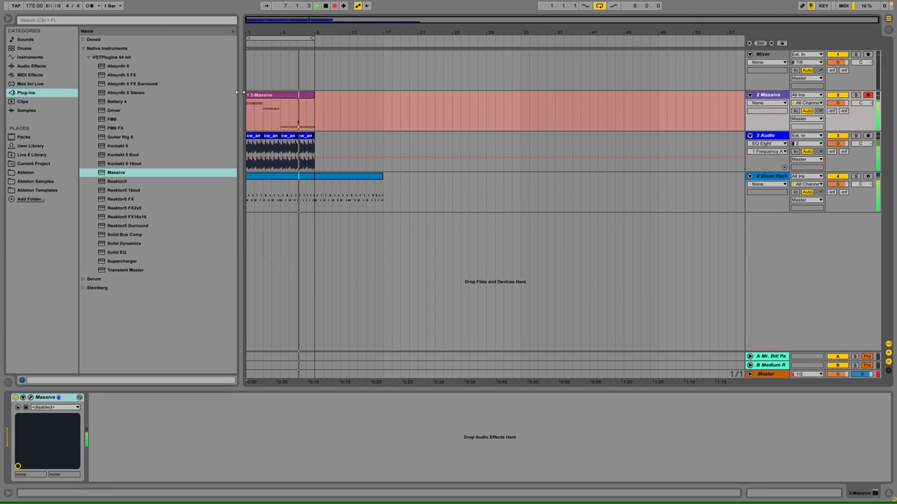
Step: Open the recorded Massive clip in an enlarged note editor and clean up its repeated C3 and F2 notes
double_click(352, 91)
drag(384, 387, 384, 199)
key(ctrl+a)
click(196, 233)
scroll(358, 235, up, 4)
click(436, 255)
click(493, 334)
click(569, 334)
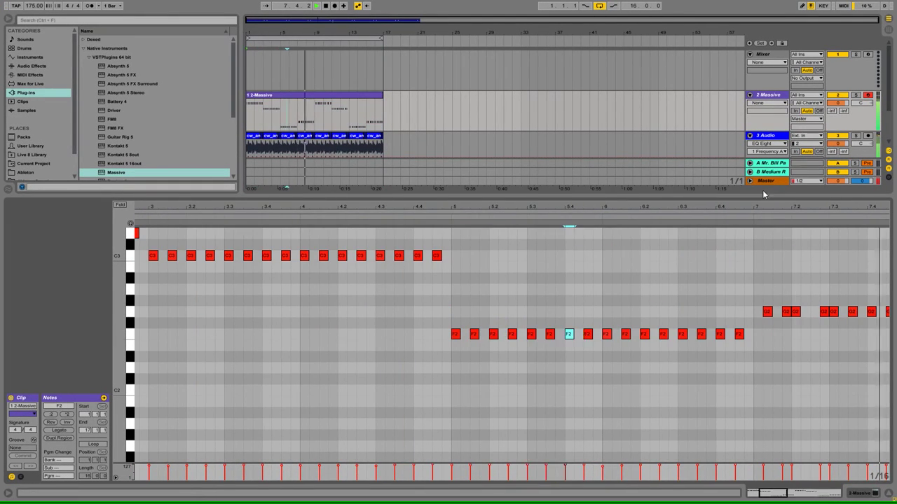
Step: Replace the bass notes in bars 9 to 16 with a copy of the first eight bars
scroll(346, 289, up, 2)
scroll(604, 288, down, 6)
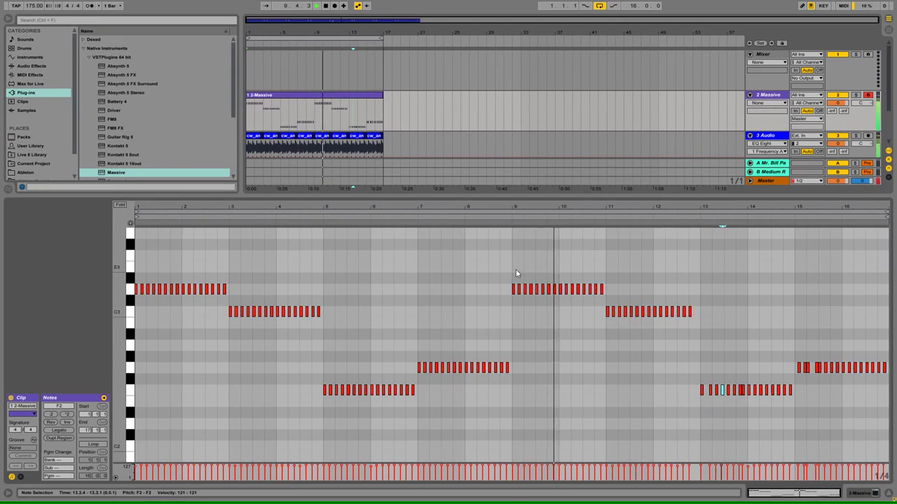
drag(512, 409, 218, 295)
key(ctrl+a)
key(ctrl+d)
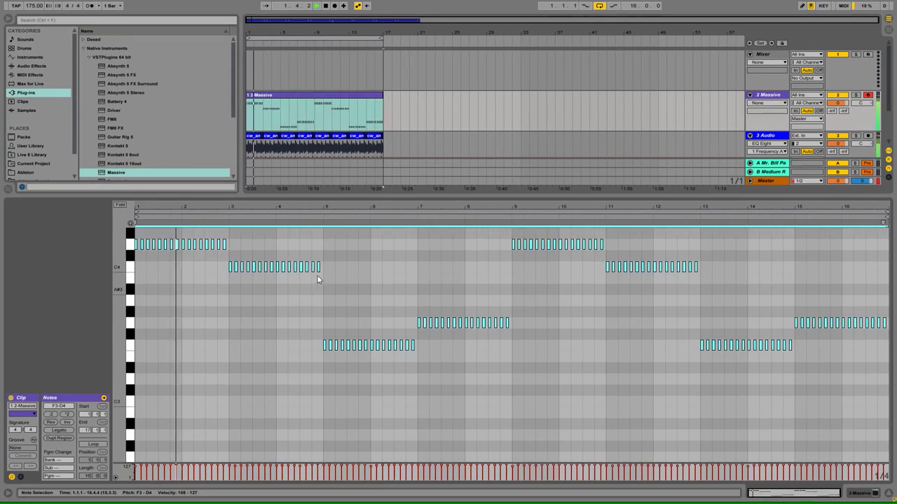
Step: Transpose the bass notes up an octave and raise the notes in bars 13 and 14 by four semitones
key(shift+Up)
key(space)
click(770, 356)
key(Up)
key(Up)
key(Up)
key(Up)
Step: Transpose all the bass notes down two octaves and close the note editor
click(766, 387)
key(ctrl+a)
key(shift+Down)
key(shift+Down)
key(ctrl+alt+l)
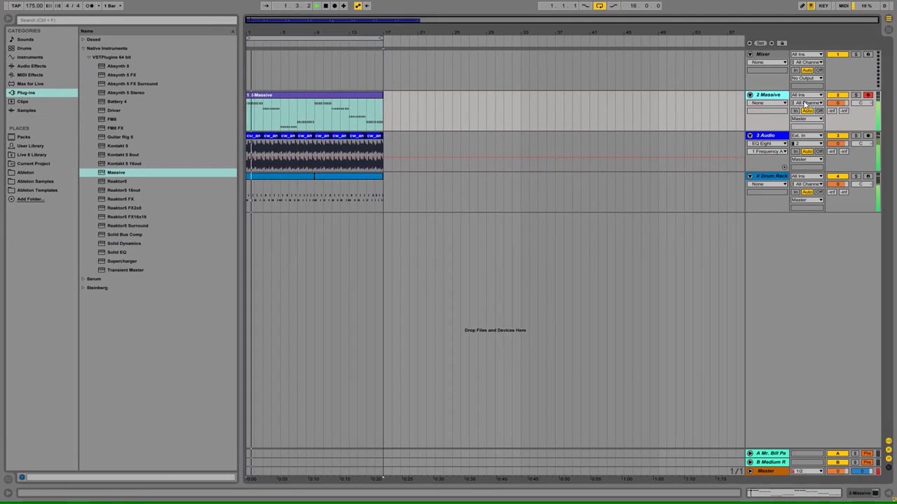
Step: Lower the Massive, Audio and Drum Rack track volumes and move band 3 of the Audio track's EQ Eight to 2.84 kHz
key(a)
key(ctrl+alt+l)
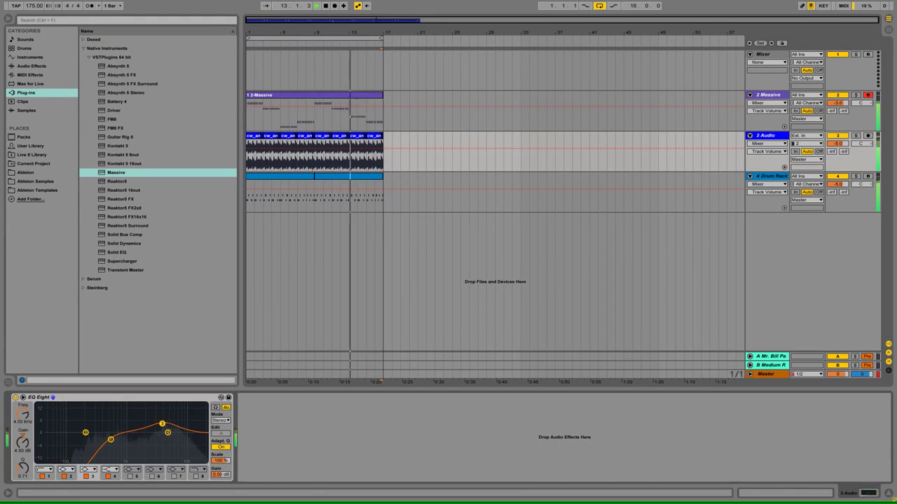
click(847, 183)
click(671, 156)
Step: Add the Drums Room reverb preset to the Drum Rack track
click(32, 66)
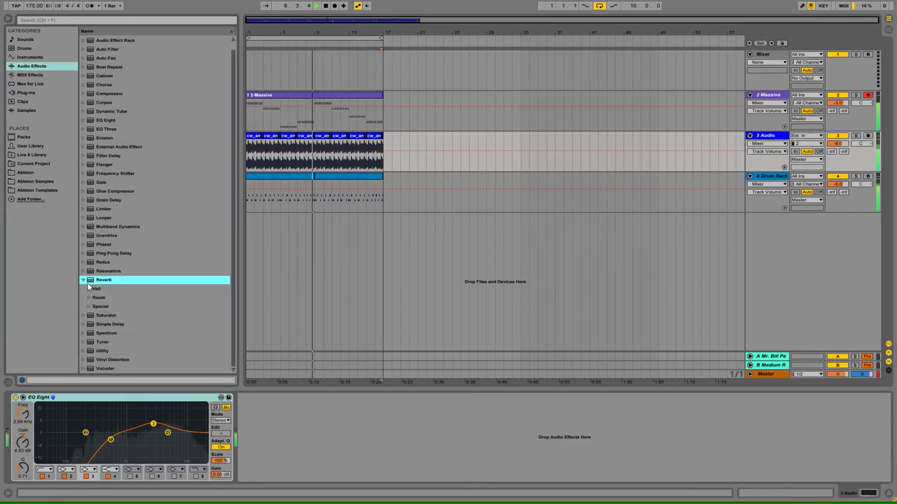
double_click(126, 206)
click(491, 193)
drag(127, 208, 686, 466)
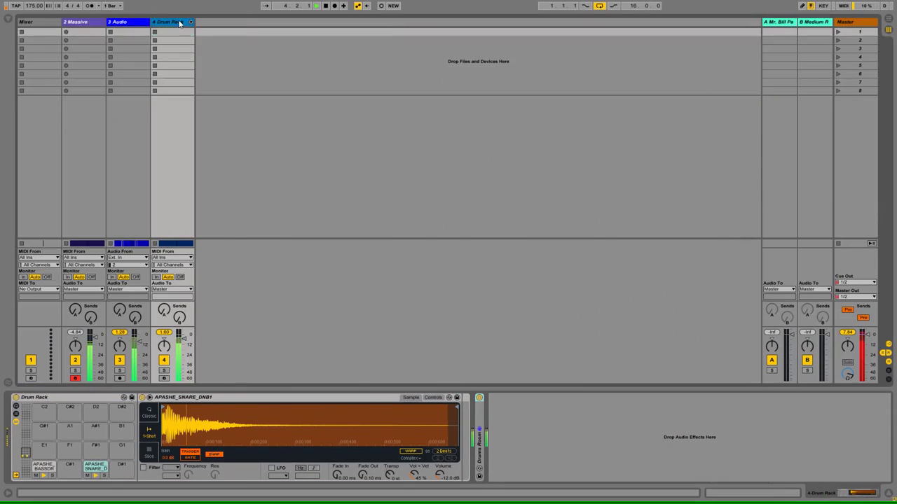
Step: Set the Massive, Audio and Drum Rack volumes to -8.3, -13.3 and -10.3 dB in Session View, and return to the arrangement
key(Tab)
key(ctrl+alt+b)
key(Tab)
key(ctrl+alt+b)
Step: Add a MIDI track below the Drum Rack track with its monitoring set to In
key(ctrl+shift+t)
key(ctrl+z)
key(ctrl+shift+t)
click(796, 234)
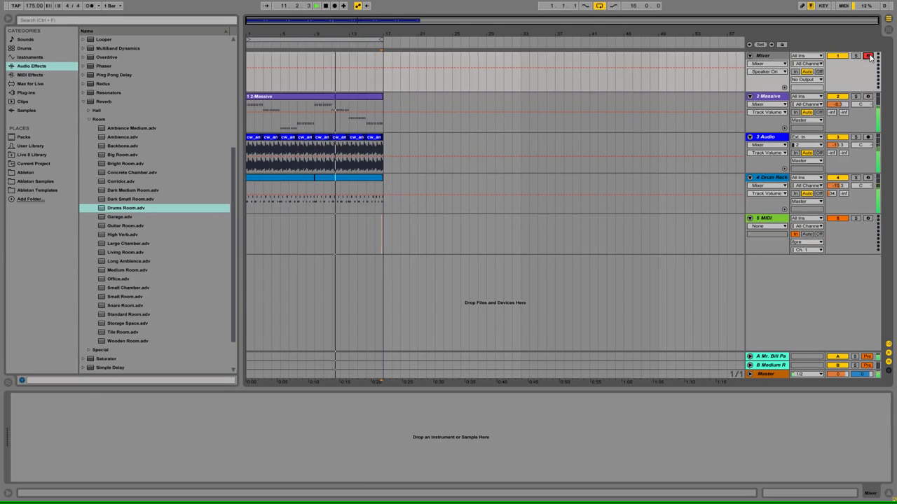
Step: Remove the Mixer track and add an audio track armed to record external input 7/8
key(ctrl+shift+t)
key(ctrl+z)
click(771, 180)
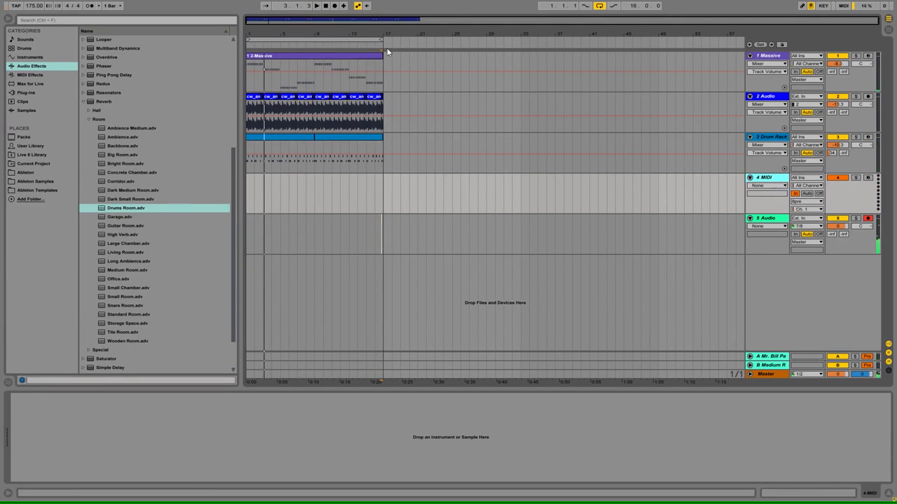
Step: Record a 16-bar part onto the 4 MIDI and 5 Audio tracks
key(F9)
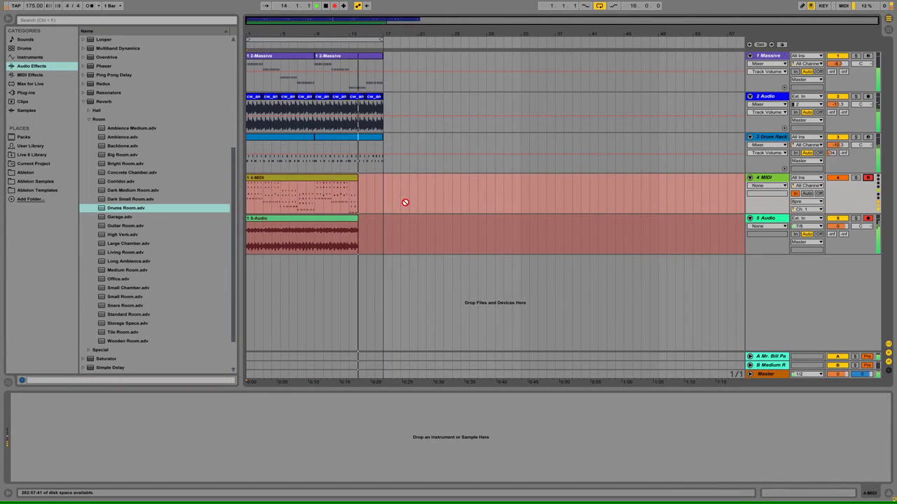
key(space)
Step: Edit the recorded notes in the 4-MIDI clip and re-record its sound onto the 5 Audio track with looping off
double_click(259, 195)
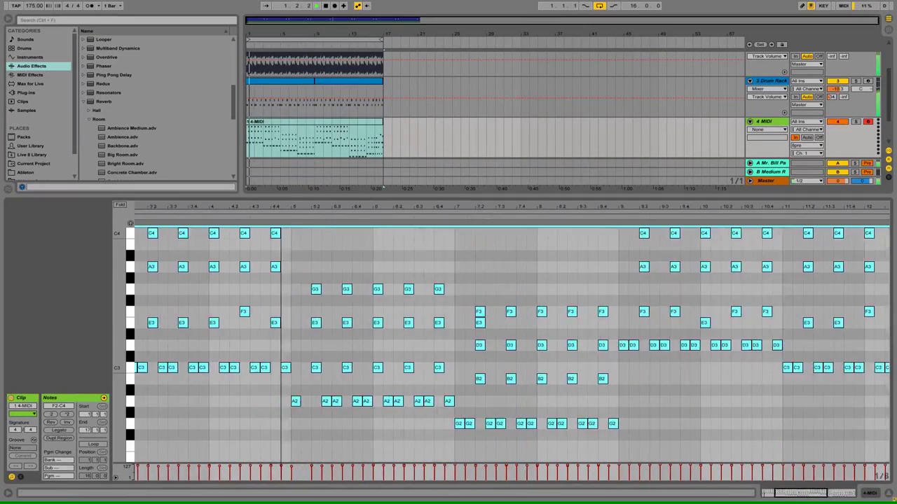
key(ctrl+a)
click(420, 313)
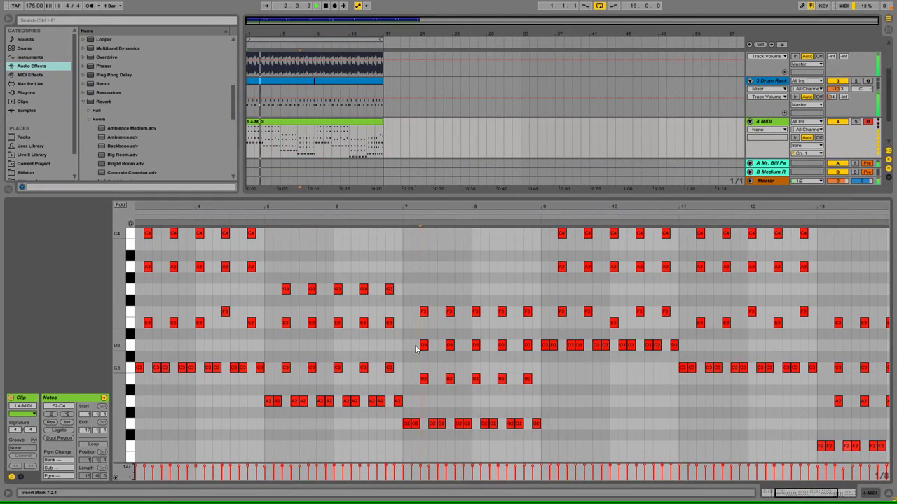
scroll(512, 318, up, 1)
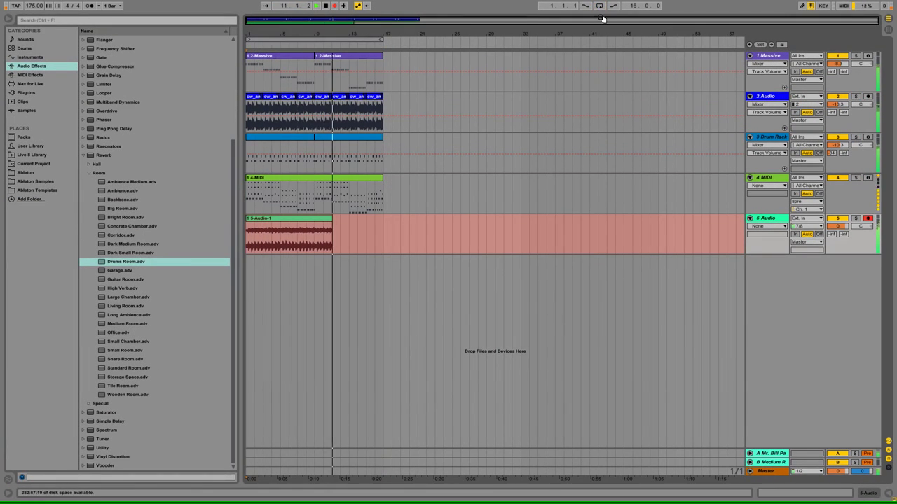
key(space)
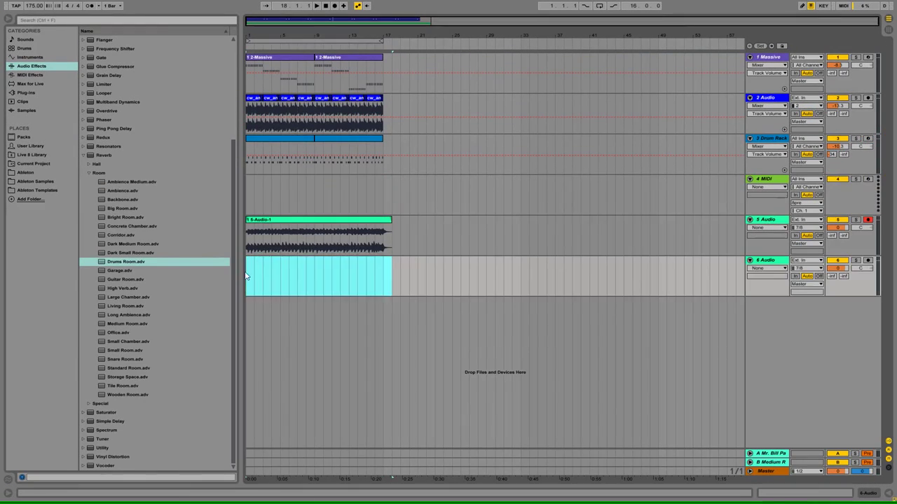
Step: Arm the emptied 4 MIDI track and the new 6 Audio track for recording, and turn the arrangement loop back on
click(700, 196)
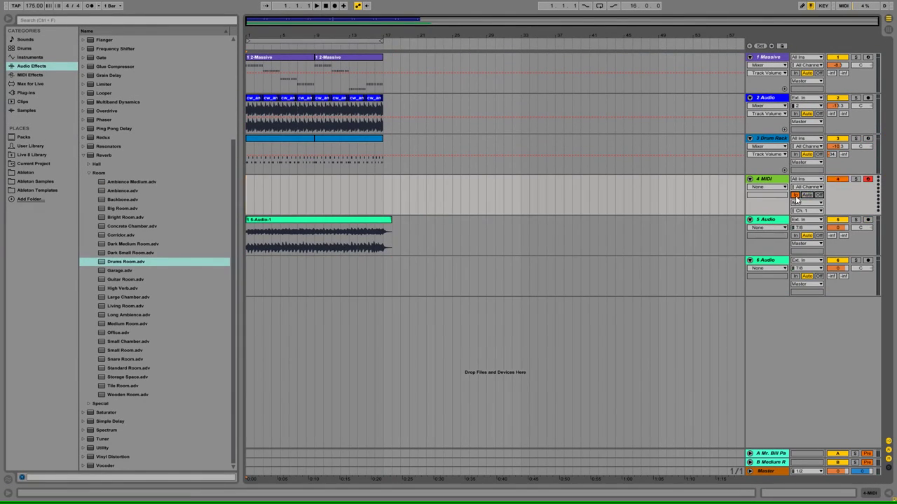
click(868, 261)
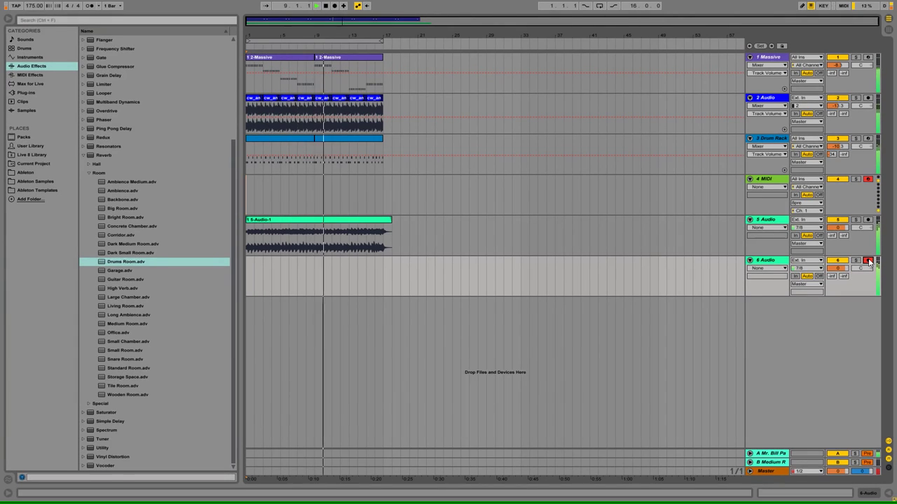
click(600, 6)
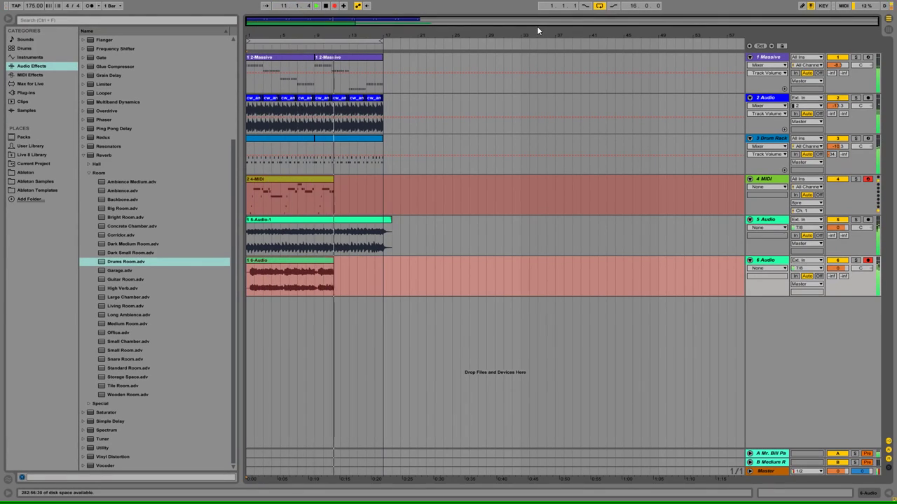
Step: Discard the first lead take and record a new one onto the 4 MIDI and 6 Audio tracks
key(space)
key(ctrl+z)
key(F9)
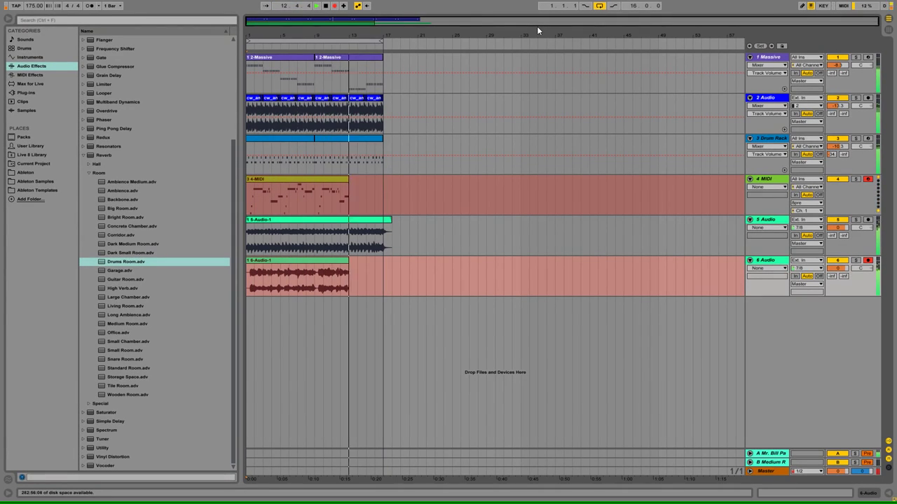
key(space)
Step: Edit the lead's MIDI clip and re-record its sound onto the 6 Audio track
double_click(249, 189)
click(248, 302)
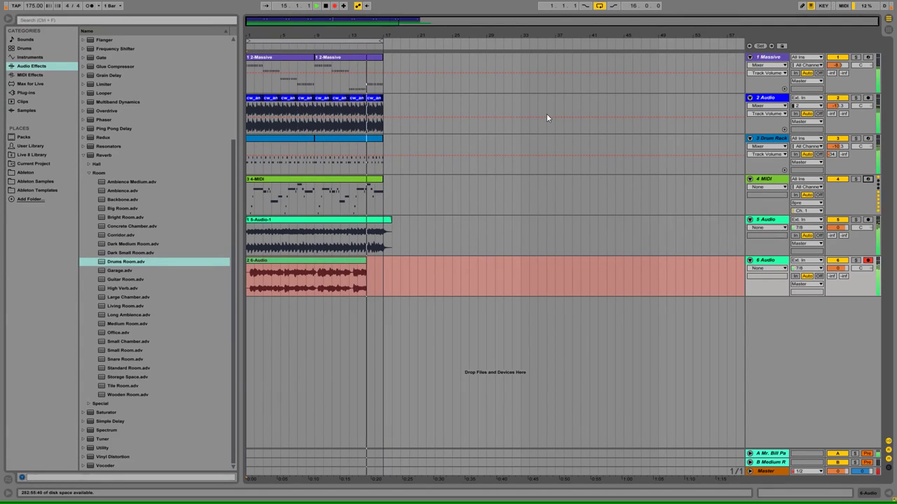
key(space)
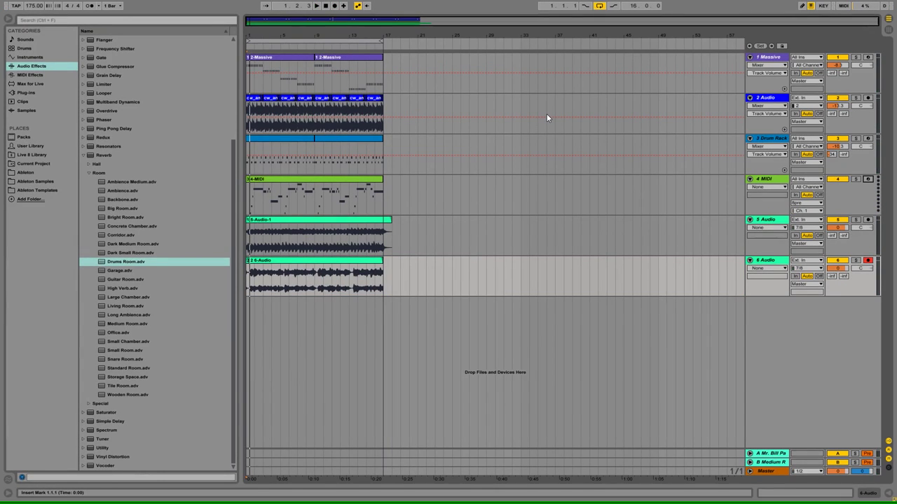
double_click(260, 261)
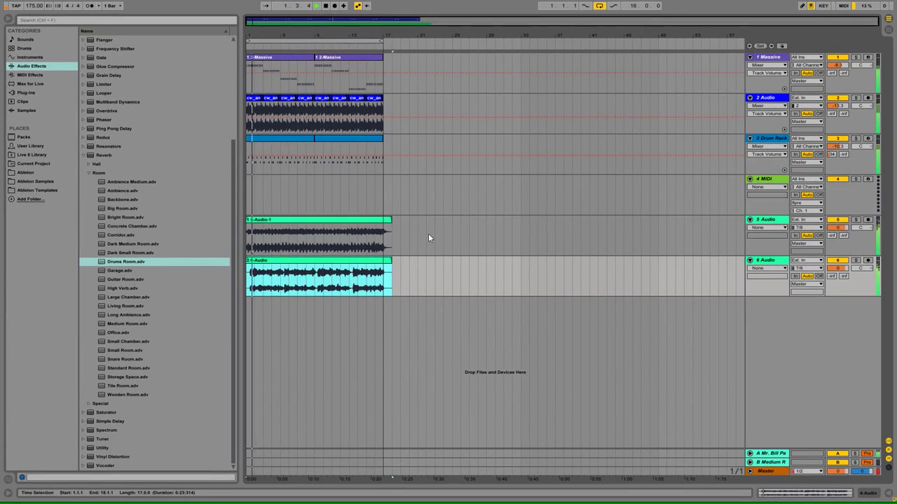
Step: Rename the six tracks Sub, Amen, Kick Snare, Midi Out, Piano and Lead
click(764, 220)
key(ctrl+r)
text(Pian)
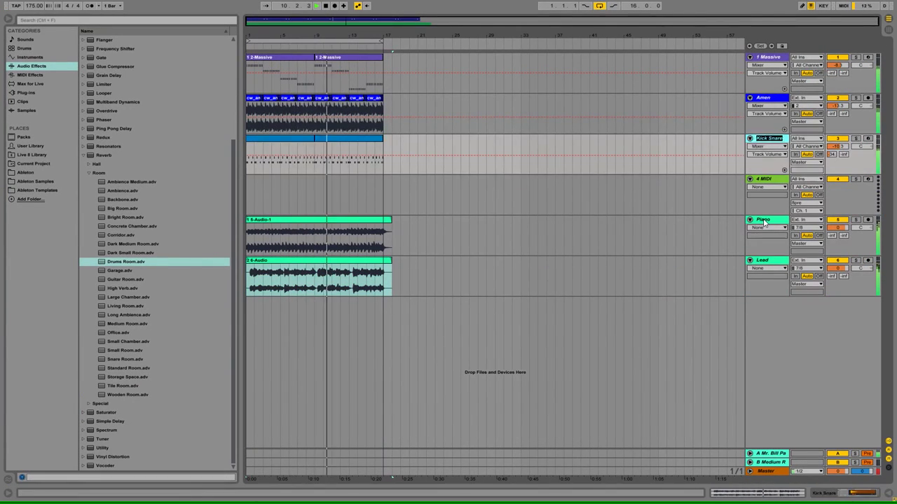
key(Down)
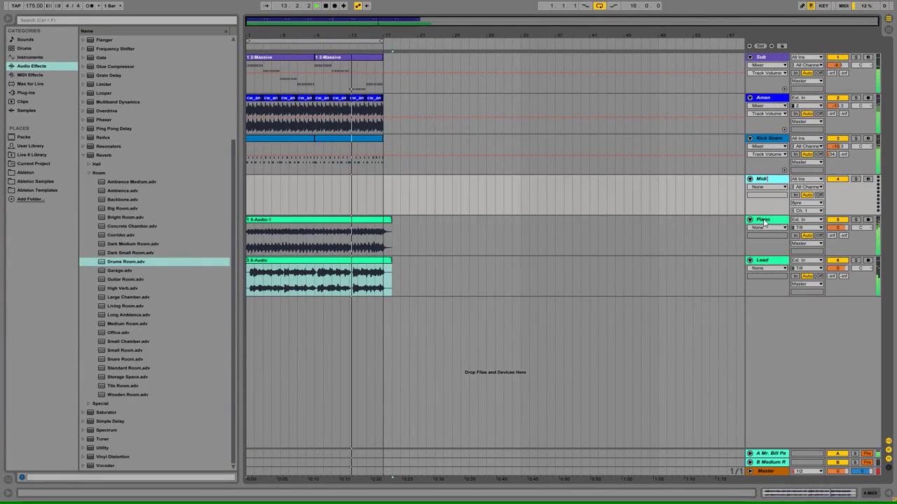
key(Down)
key(Down)
Step: Add a seventh audio track, arm it together with Midi Out, and record an eight-bar part into both
key(ctrl+t)
click(867, 180)
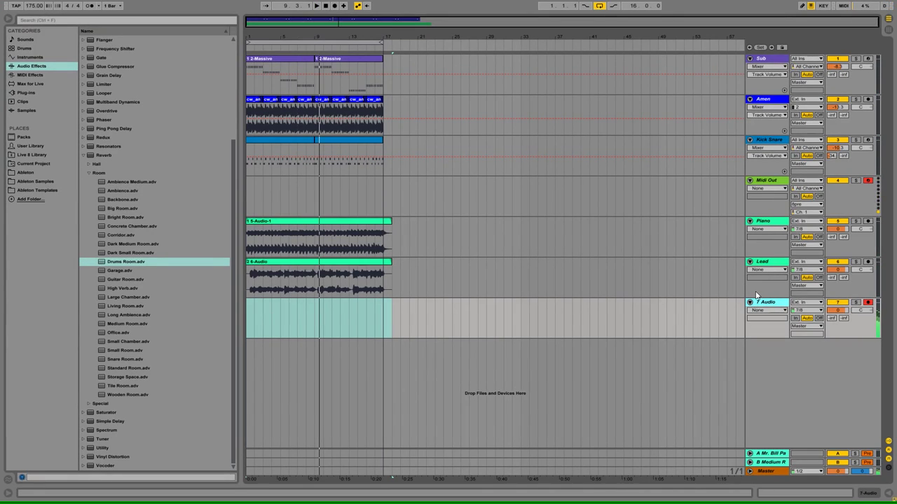
double_click(325, 6)
key(F9)
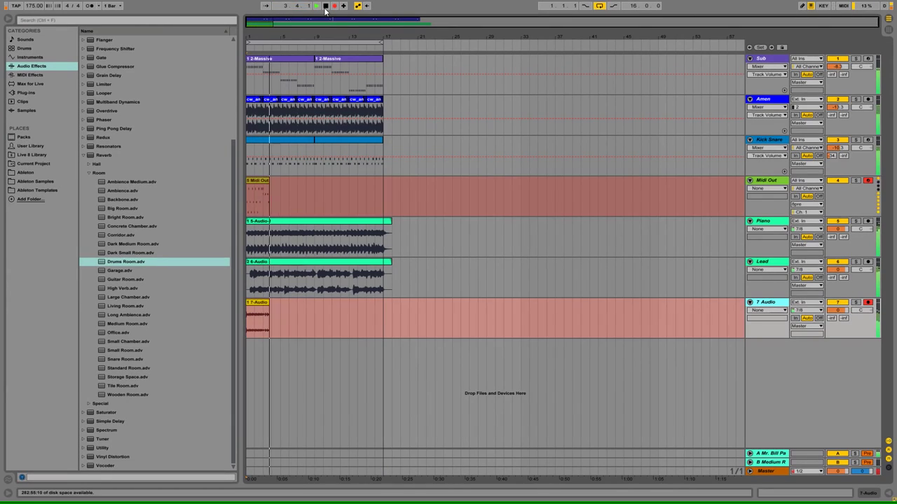
click(325, 6)
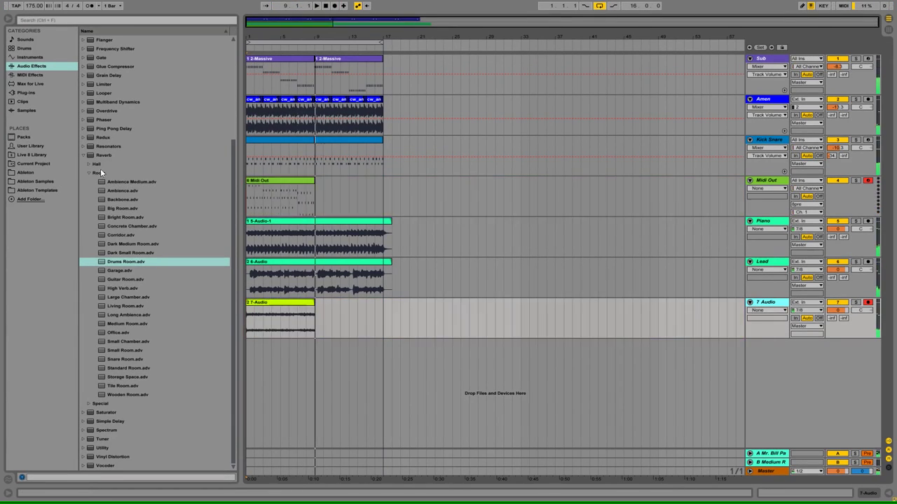
Step: Tidy the arpeggio notes in the Midi Out clip so the longer ones match the short, evenly spaced rest
key(shift+Tab)
scroll(827, 134, down, 3)
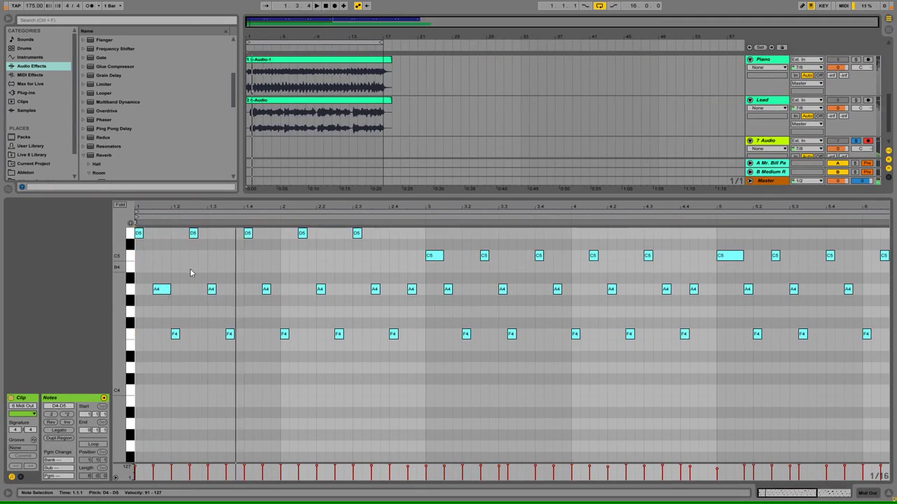
click(161, 289)
click(435, 255)
scroll(533, 286, right, 4)
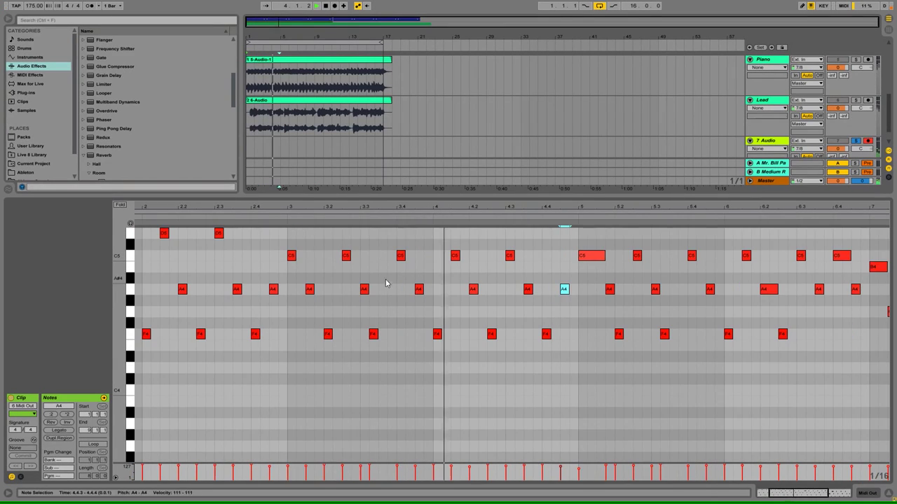
key(alt+Right)
key(alt+Right)
key(alt+Right)
key(alt+Right)
key(alt+Right)
key(alt+Right)
key(alt+Right)
key(alt+Right)
key(alt+Right)
key(alt+Right)
key(alt+Right)
key(alt+Right)
key(alt+Right)
key(alt+Right)
key(alt+Right)
key(alt+Right)
key(alt+Right)
key(alt+Right)
key(alt+Right)
key(ctrl+a)
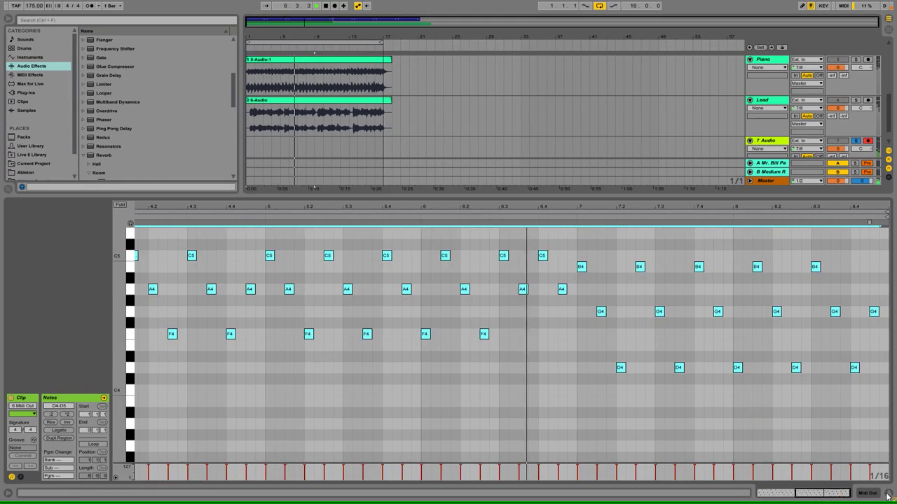
click(880, 496)
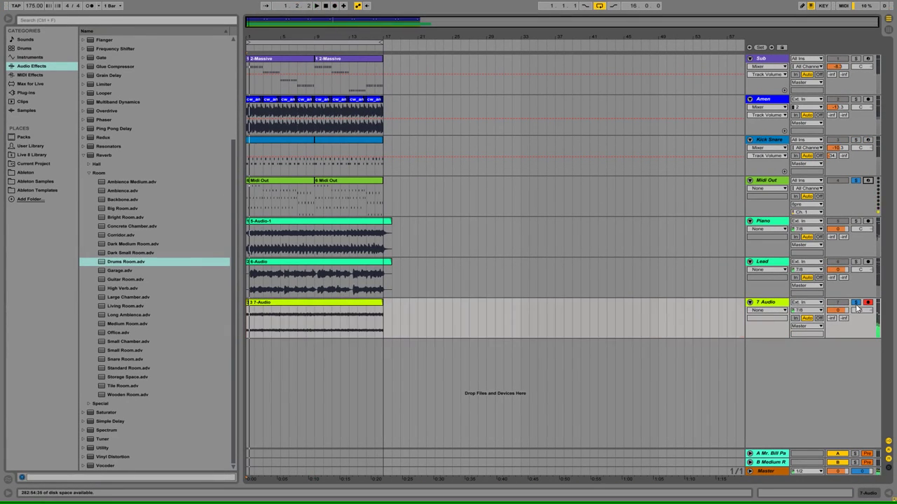
Step: Consolidate the recording on the seventh audio track, and set up the tracks named Arp and Pad
key(ctrl+alt+l)
key(ctrl+j)
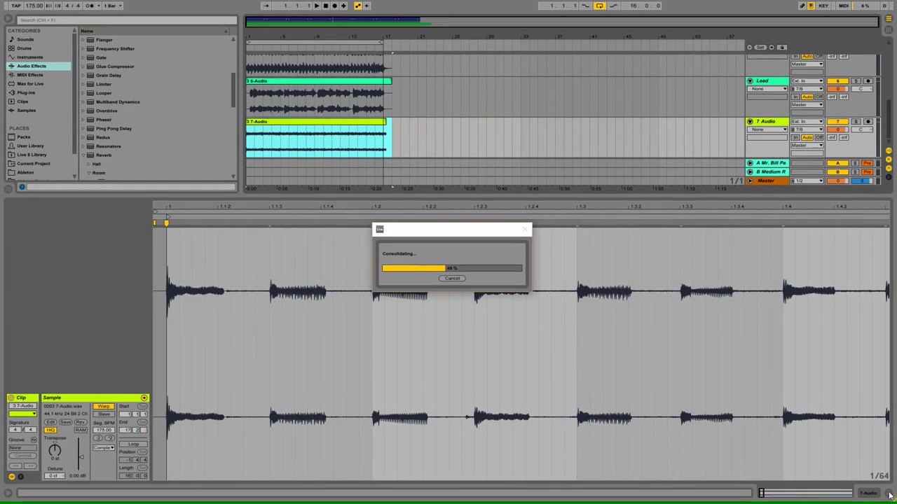
key(ctrl+alt+l)
right_click(767, 302)
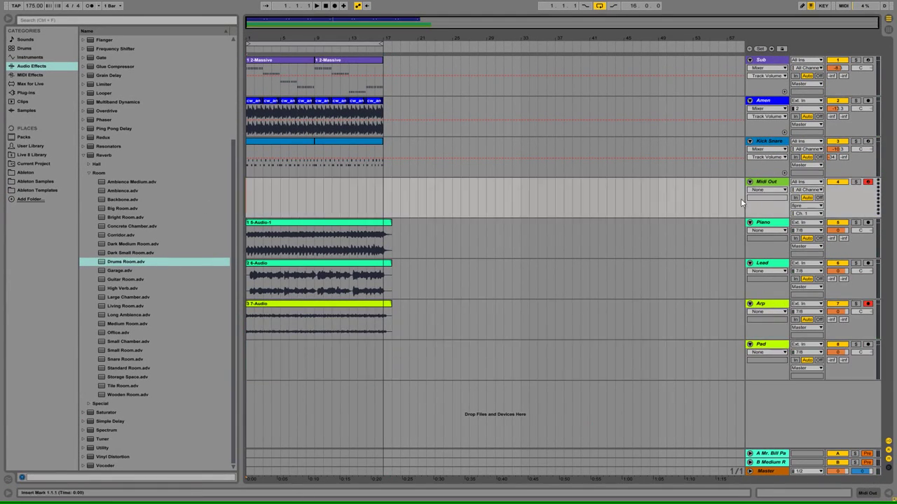
Step: Solo the parts needed, record a sixteen-bar chord part into Midi Out and Pad, and tidy its MIDI notes
key(s)
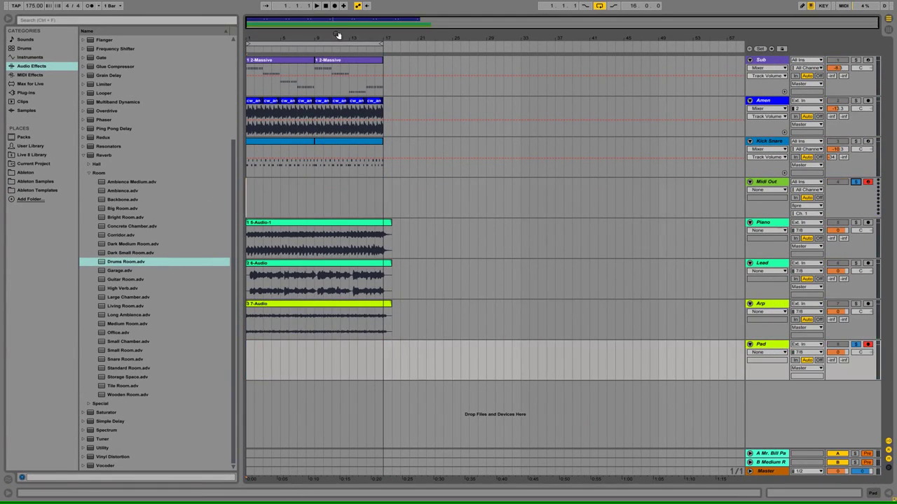
key(space)
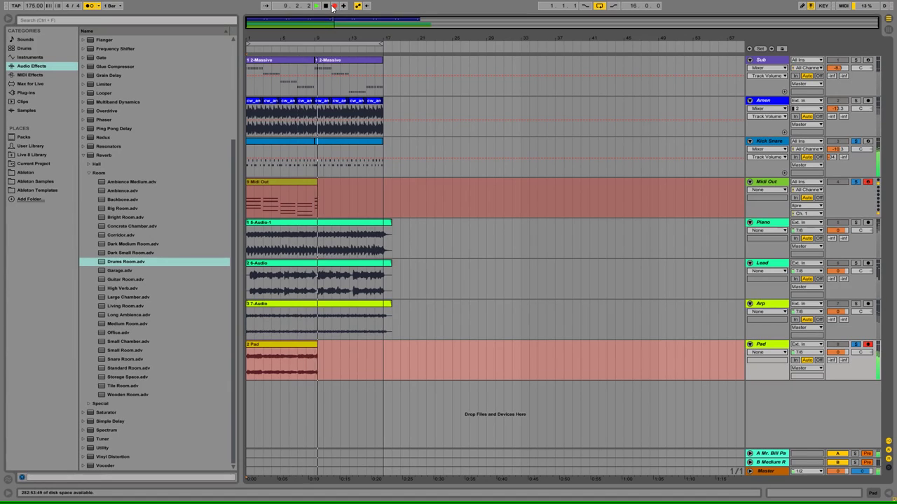
click(332, 8)
double_click(375, 203)
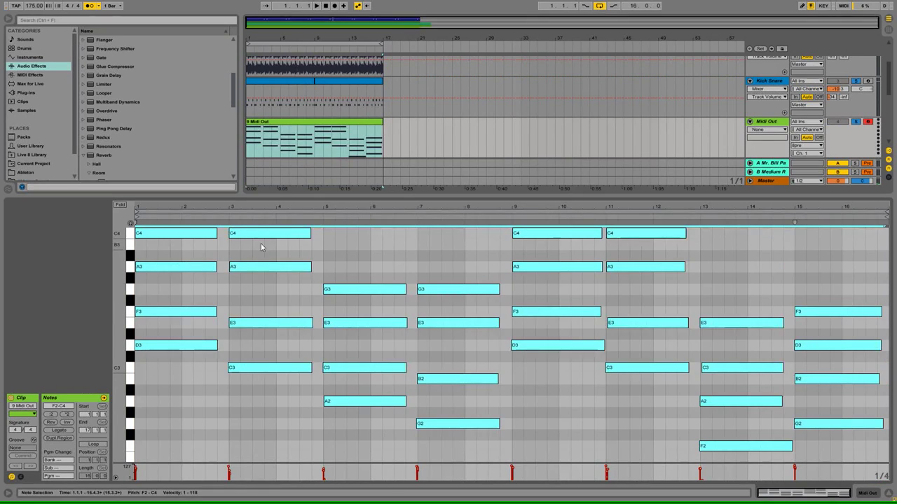
click(791, 446)
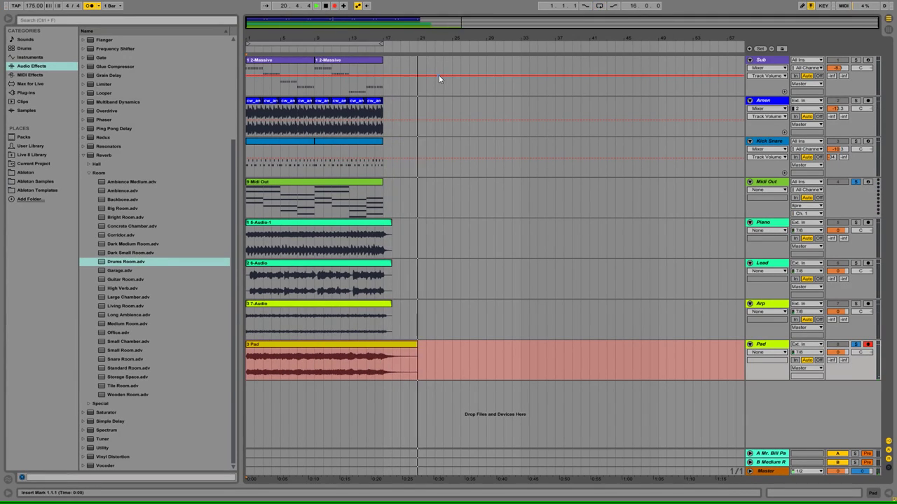
Step: Finish re-recording the Pad track and consolidate the take from bar 1 to about bar 21
key(space)
key(ctrl+alt+l)
drag(248, 140, 417, 142)
key(ctrl+j)
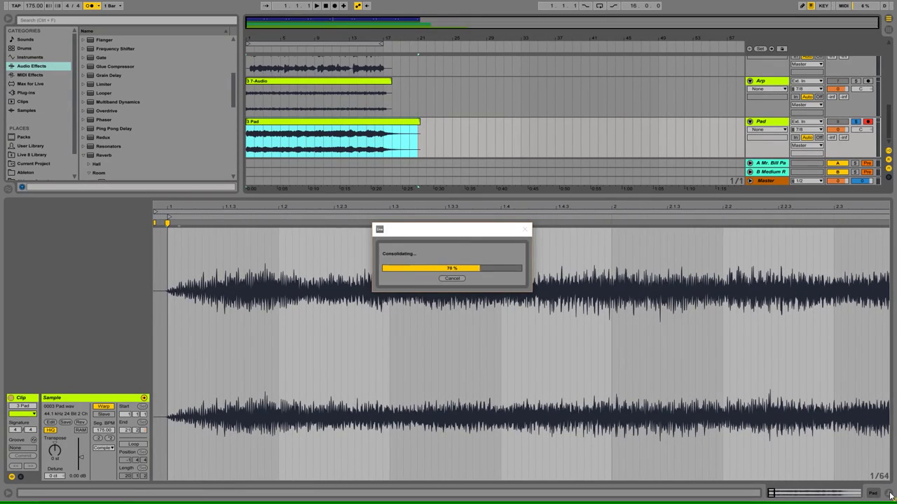
click(890, 494)
Step: Add EQ Eight with a low cut and a -15.0 dB dip near 3.60 kHz to Pad, plus a Compressor sidechained from Kick Snare
key(space)
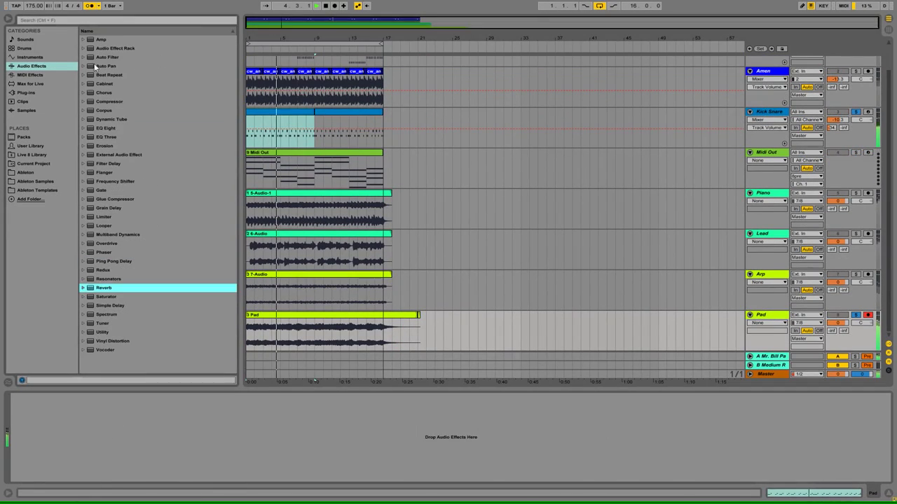
double_click(105, 129)
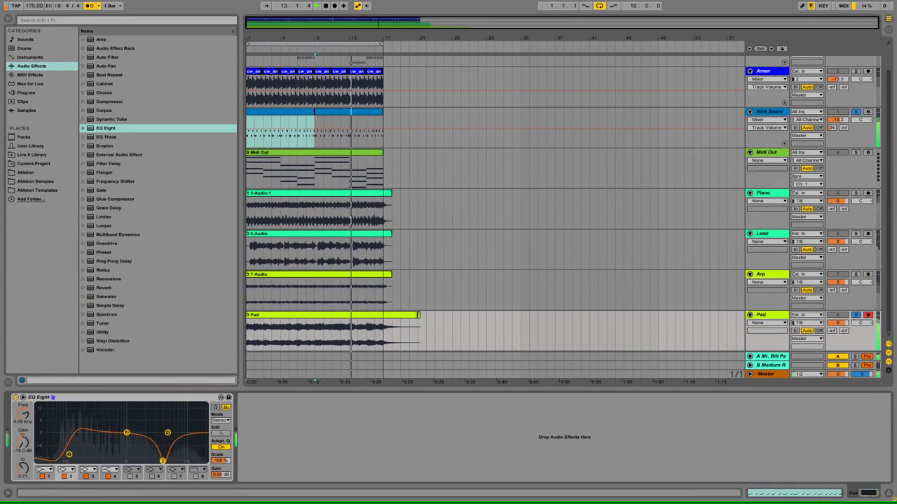
double_click(109, 101)
click(257, 421)
click(280, 449)
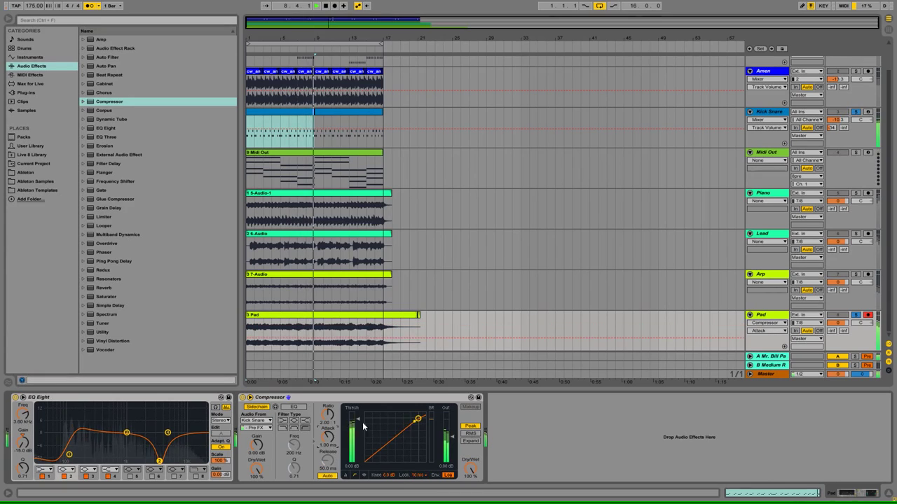
double_click(268, 397)
click(758, 315)
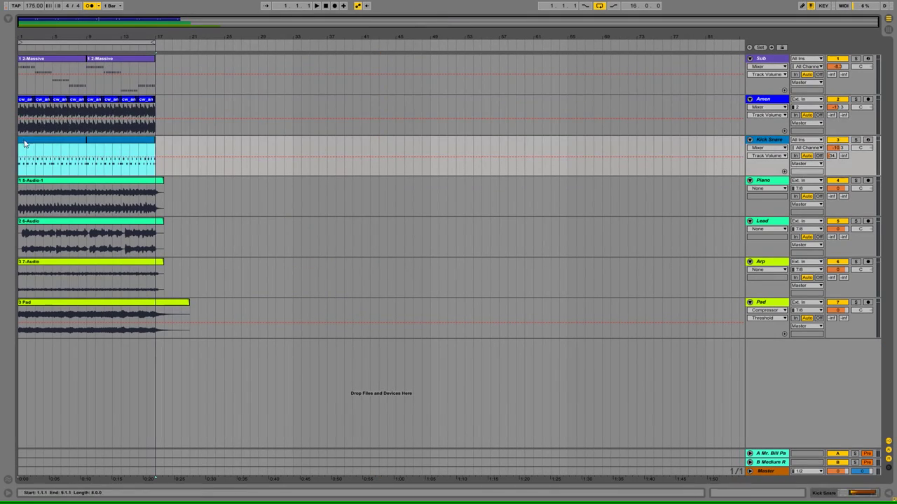
Step: Move the Kick Snare clips to start at bar 9 and the two Sub clips to start at bar 45
drag(42, 138, 110, 139)
drag(73, 63, 451, 63)
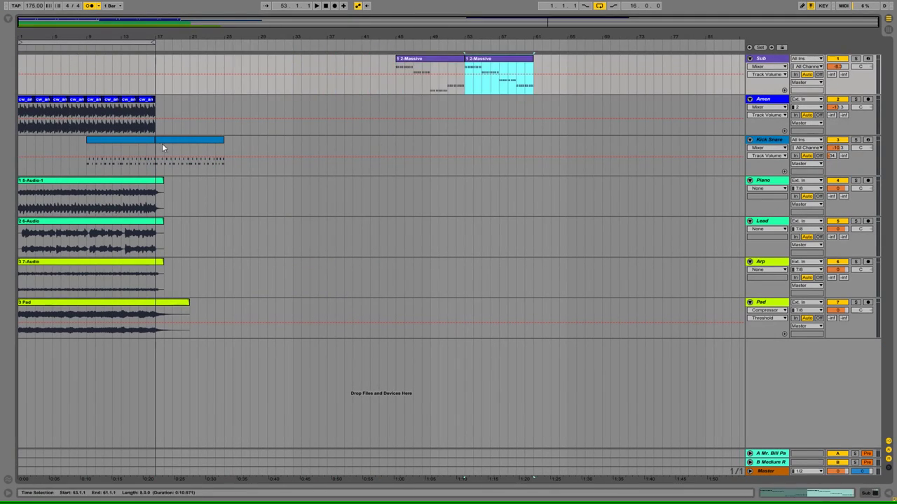
drag(224, 165, 153, 175)
Step: Move the Piano clip to bar 25 and duplicate part of the Amen loop so it runs to bar 25
drag(42, 181, 248, 181)
drag(89, 116, 155, 116)
key(ctrl+d)
Step: Place two Pad clips back to back from bar 17 to bar 49 and move the Piano clip to bar 33
drag(98, 306, 236, 302)
drag(238, 181, 306, 181)
click(239, 308)
key(ctrl+d)
drag(392, 302, 359, 303)
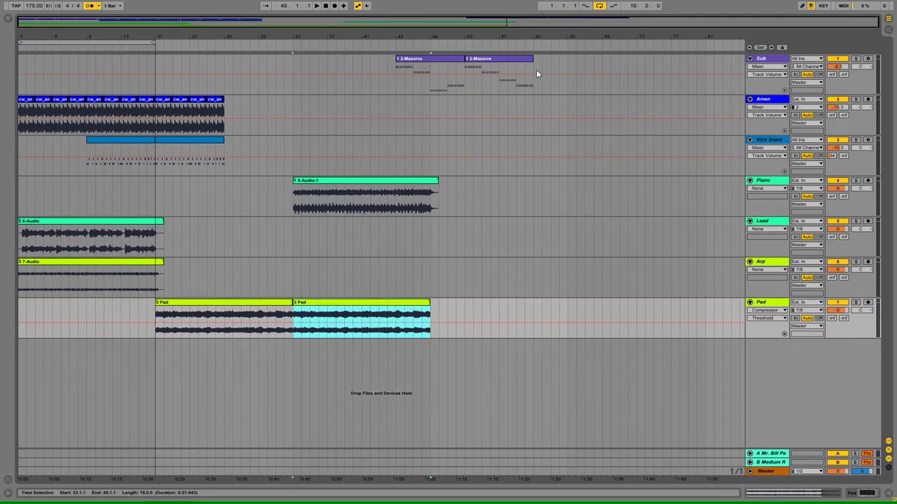
Step: Move the Sub and Lead clips so both start at bar 50
drag(509, 65, 543, 65)
drag(105, 238, 527, 238)
drag(40, 274, 100, 273)
Step: Duplicate the Amen and Kick Snare clips up to bar 41 and move the Piano clip back to bar 25
drag(101, 116, 225, 157)
key(ctrl+d)
drag(333, 179, 264, 180)
Step: Shift the main Arp clip eight bars on and repeat its opening bar to fill bars 1 to 8
click(79, 276)
drag(78, 276, 233, 277)
click(50, 273)
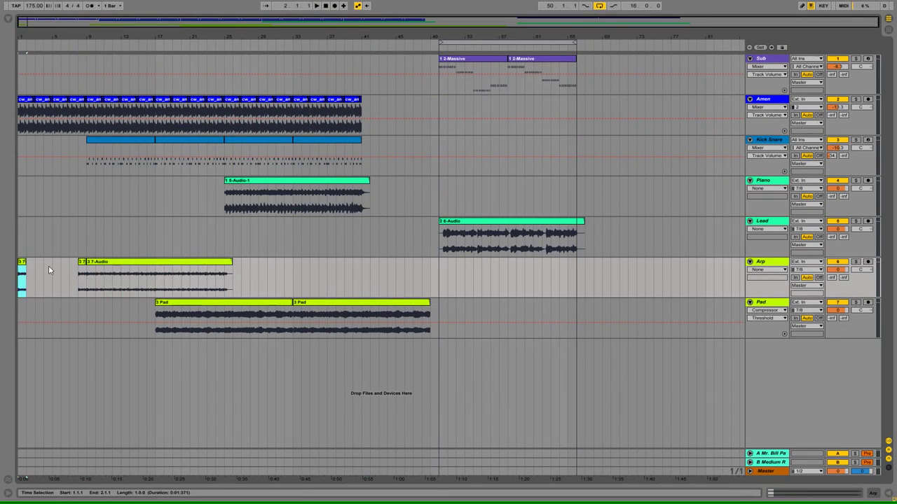
Step: Automate EQ Eight's 1 Frequency on the Amen track to sweep down over the first eight bars
double_click(767, 101)
drag(87, 128, 39, 128)
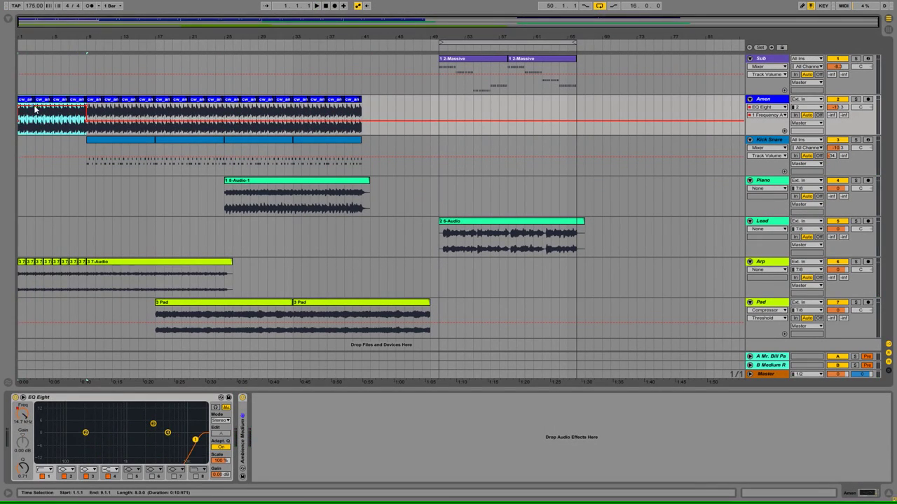
Step: Add Ping Pong Delay to the Arp track and automate its Dry/Wet to rise over the first eight bars
click(134, 258)
key(ctrl+alt+b)
click(113, 261)
drag(166, 455, 166, 455)
drag(249, 280, 317, 283)
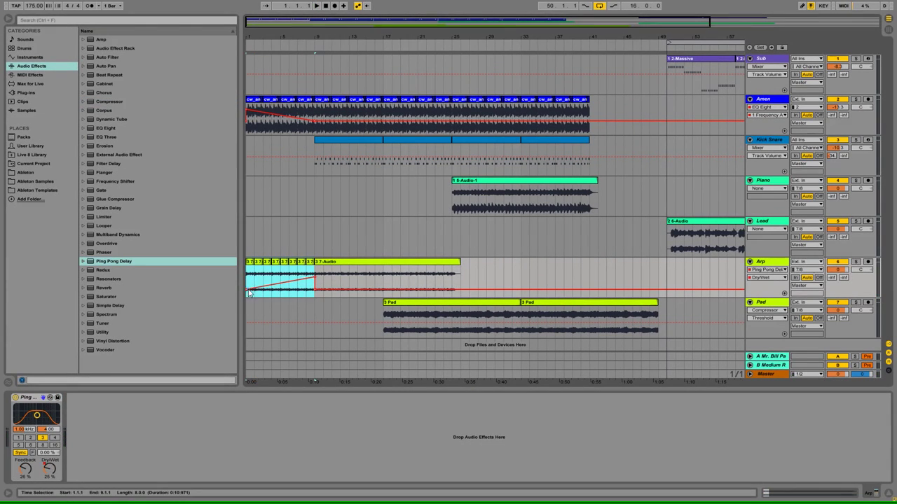
key(ctrl+alt+l)
key(minus)
key(minus)
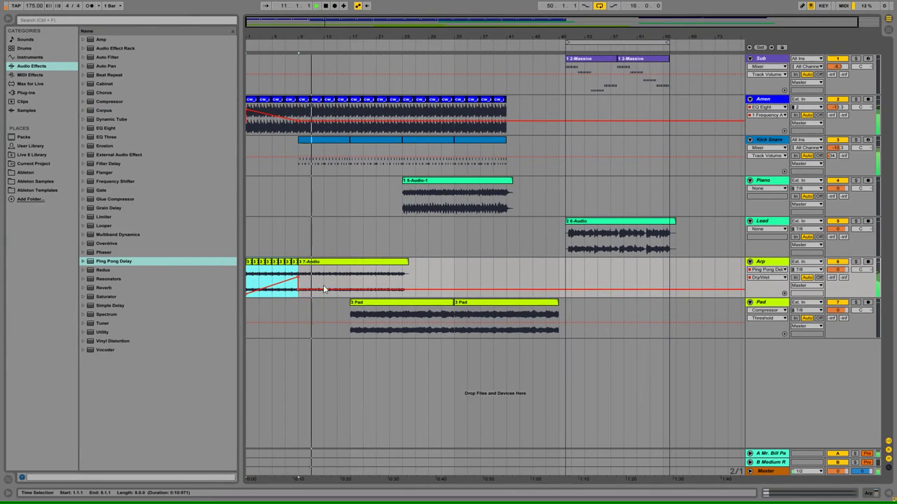
Step: Thin out the last bar of the Kick Snare clip by removing two of its snare hits
double_click(486, 141)
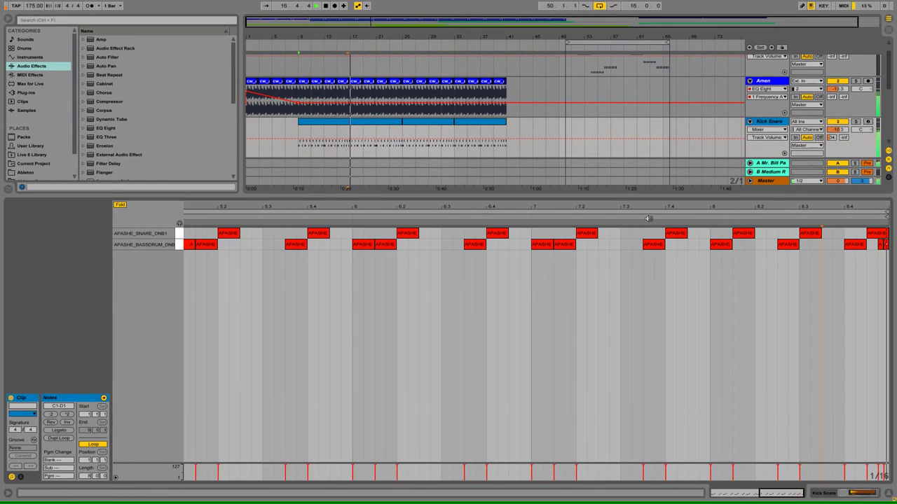
drag(780, 233, 757, 234)
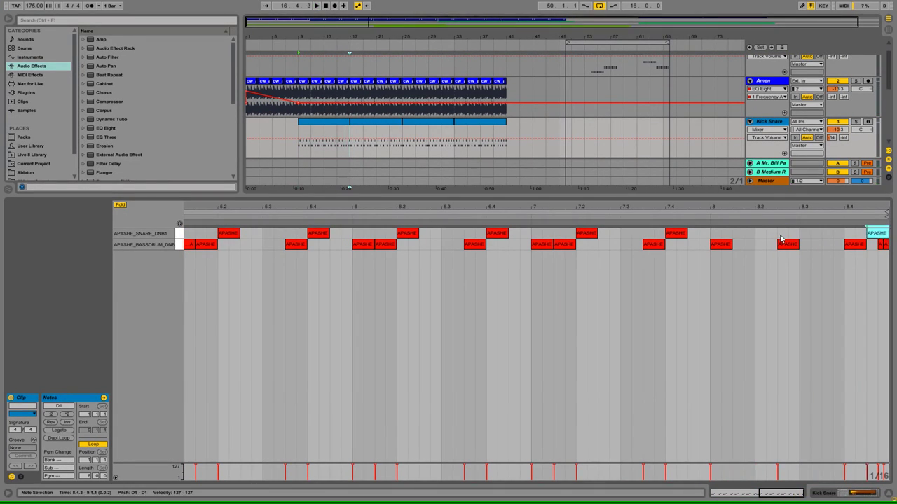
key(ctrl+alt+l)
Step: Set Pad to -4.5, Piano to -6.0 and Amen to -16.0 dB, and add Ping Pong Delay to Piano
drag(838, 310, 838, 316)
drag(844, 160, 55, 474)
click(888, 494)
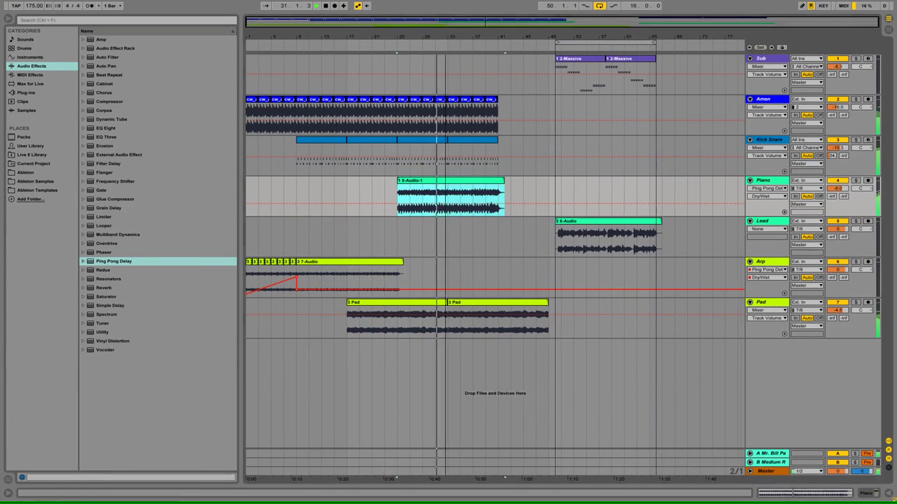
Step: Copy the eight-bar Arp intro with its delay automation and paste it at bar 41
drag(245, 277, 296, 277)
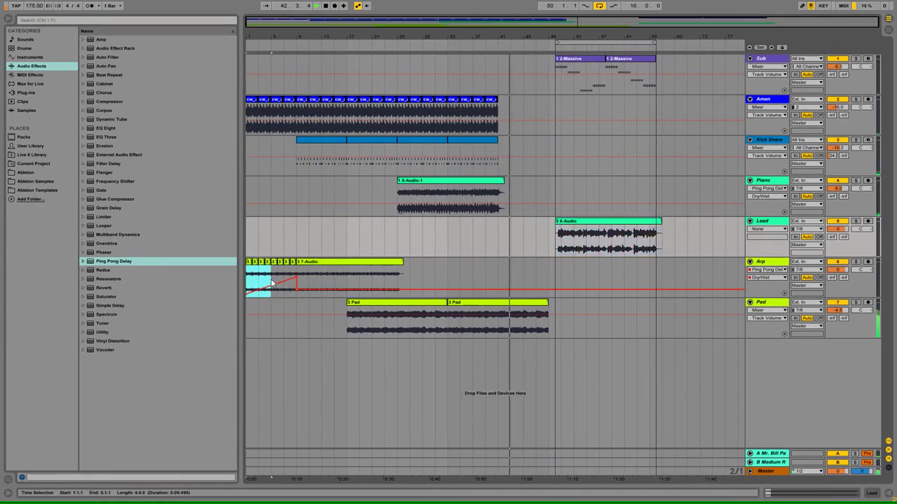
key(ctrl+c)
click(499, 277)
key(ctrl+v)
key(plus)
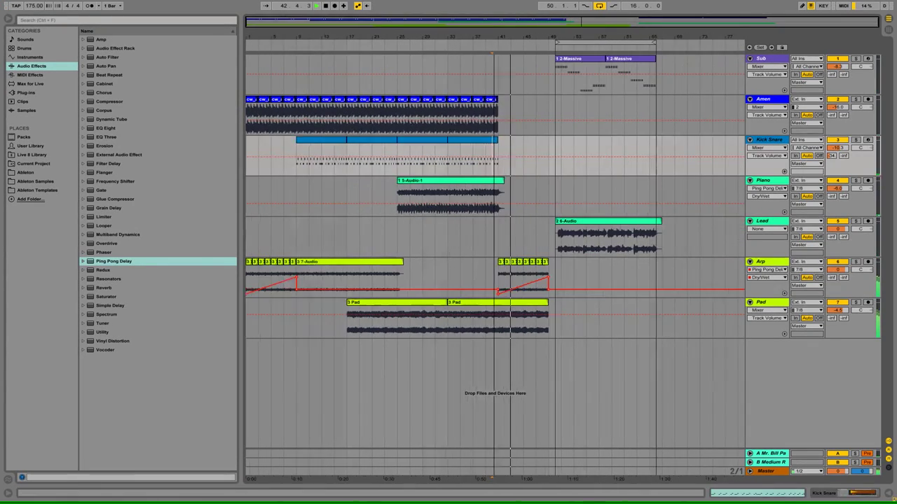
Step: Build an eight-bar Kick Snare build-up clip from bar 41 with rapid kicks, and cut Amen, Arp and Pad at bar 48.4
drag(490, 167, 546, 165)
key(z)
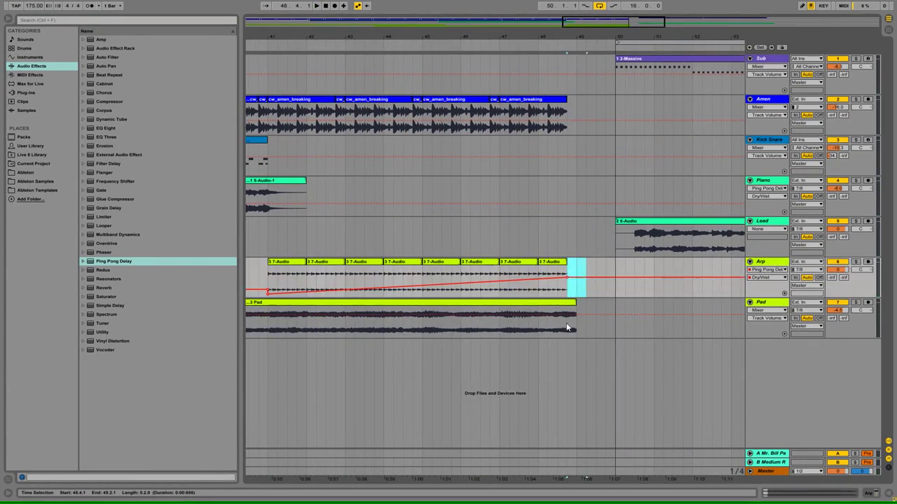
key(ctrl+shift+m)
double_click(205, 244)
double_click(249, 244)
double_click(311, 246)
mouse_move(312, 246)
mouse_down()
mouse_move(458, 257)
mouse_move(560, 245)
mouse_move(729, 248)
mouse_up()
mouse_move(807, 244)
mouse_down()
mouse_move(741, 248)
mouse_move(855, 232)
mouse_up()
key(ctrl+a)
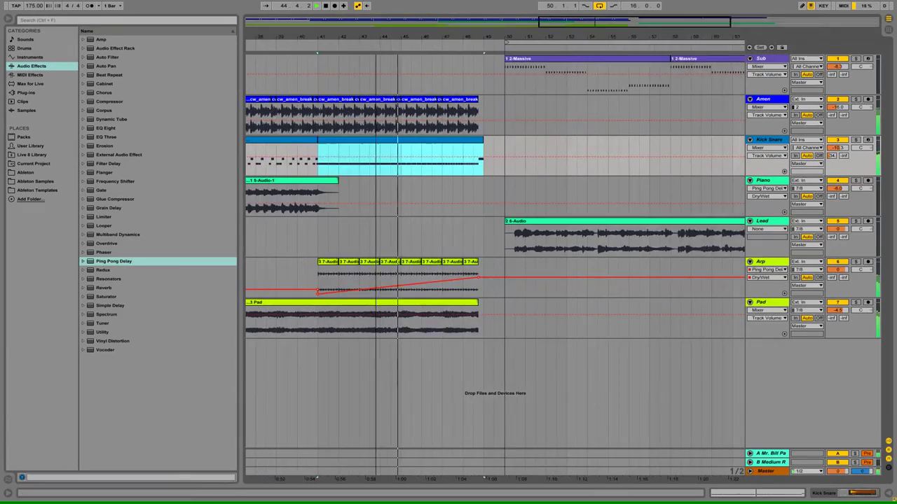
Step: Move the Sub and Lead clips back to bar 49 and trim the Lead clip to end at bar 65
key(minus)
drag(531, 63, 691, 238)
drag(630, 238, 621, 238)
click(709, 230)
Step: Copy the Kick Snare and Amen patterns into the drop from bar 49 to about bar 65
click(521, 167)
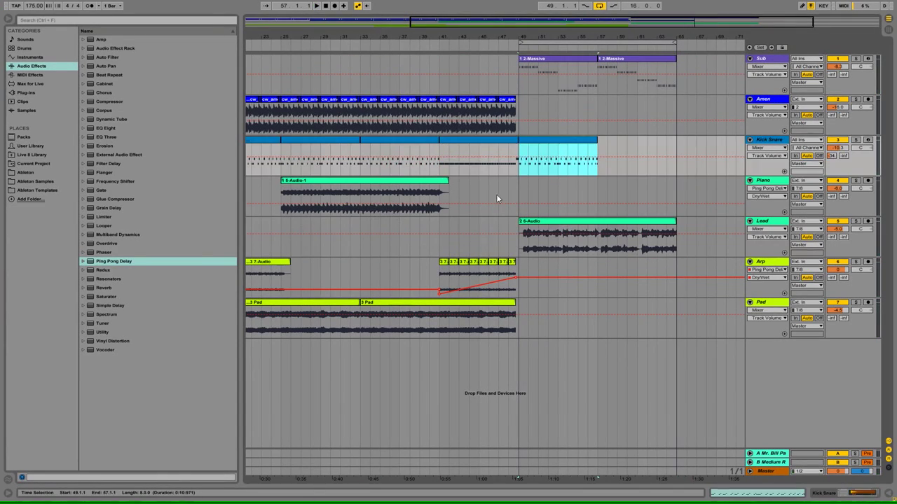
drag(440, 105, 381, 133)
key(ctrl+v)
key(minus)
key(minus)
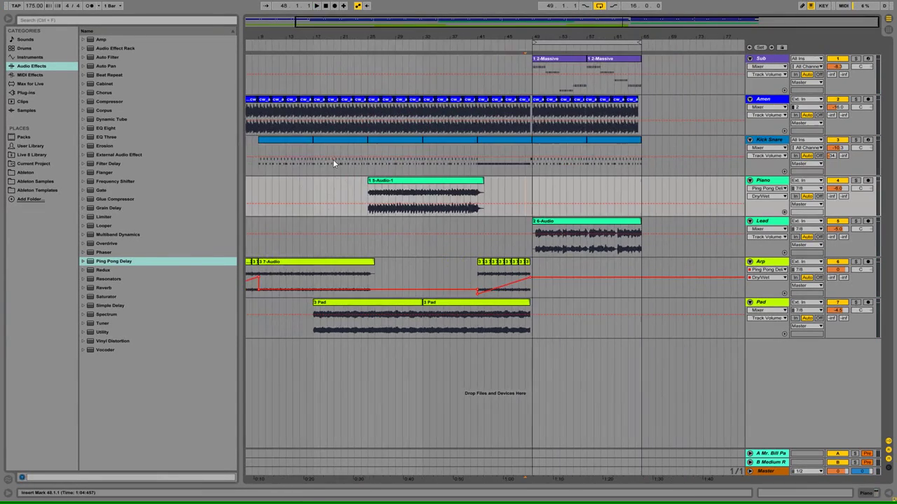
key(plus)
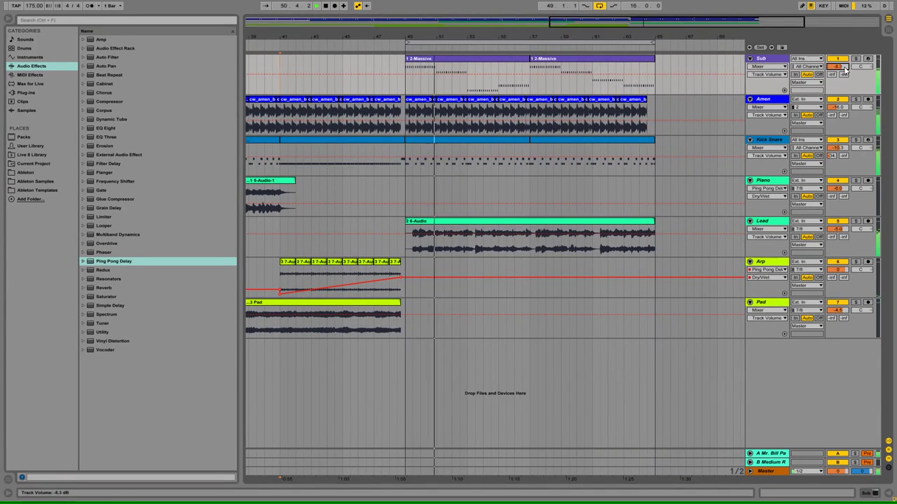
Step: Add EQ Eight with a high cut near 240 Hz to the Sub track and set its volume to -4.0 dB
double_click(106, 128)
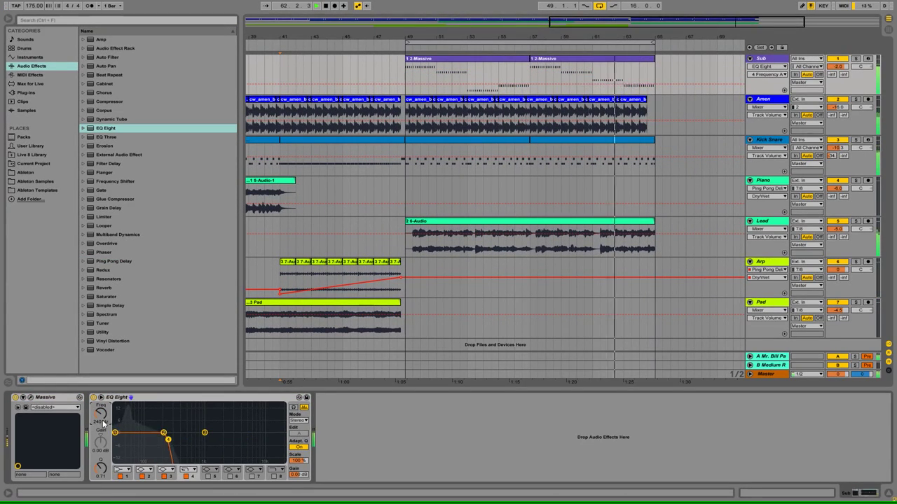
double_click(263, 398)
drag(841, 66, 844, 68)
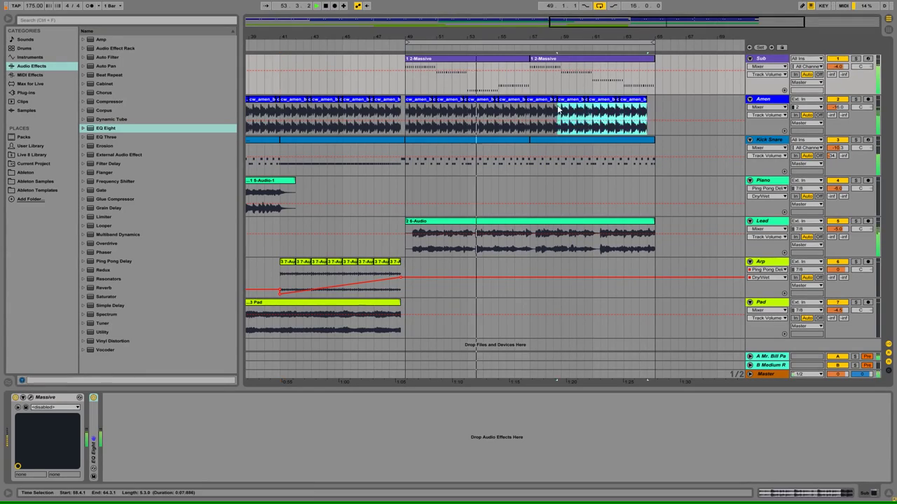
Step: Extend the arrangement to about bar 233 by lengthening the first drop and repeating the build-up and drop
key(minus)
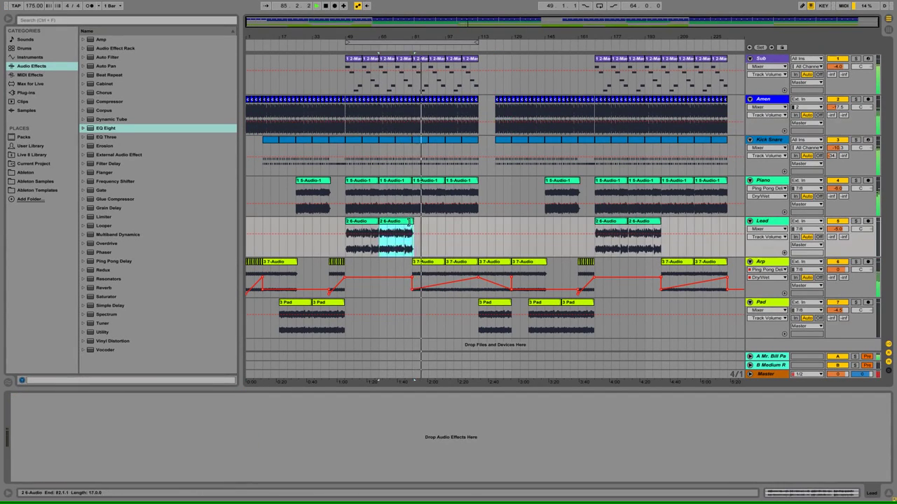
Step: Add the Six Seconds reverb preset to the Lead track and set the Arp track's volume to -1.0 dB
drag(453, 19, 454, 23)
click(84, 288)
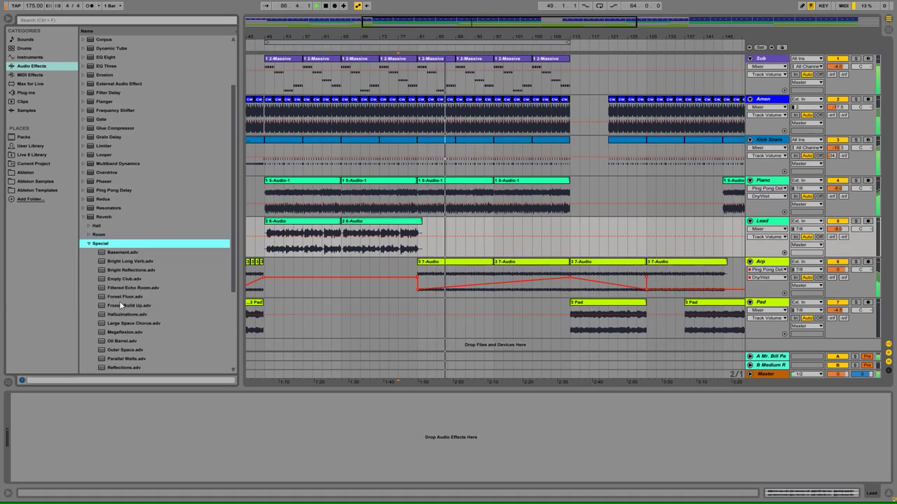
drag(124, 323, 311, 404)
click(81, 286)
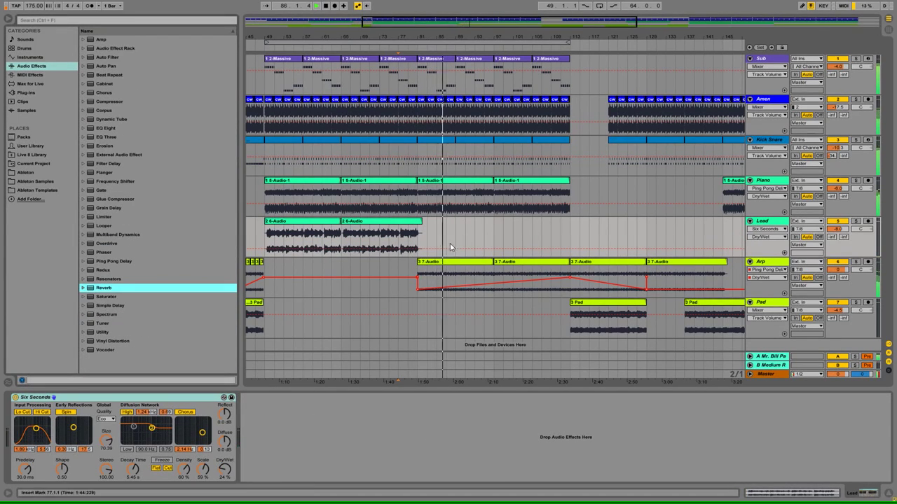
drag(843, 271, 843, 273)
key(minus)
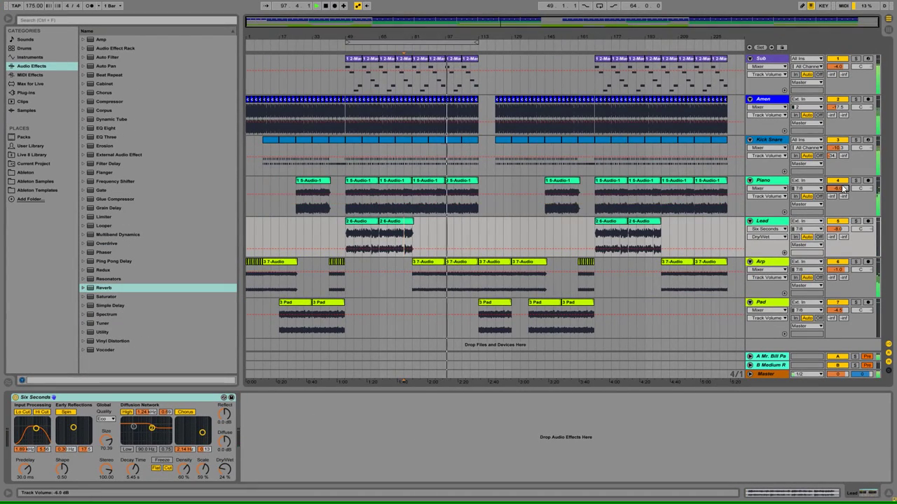
Step: Place an outro Arp clip and a Pad clip after the second drop, starting at bar 233
key(Home)
key(Down)
key(End)
key(Down)
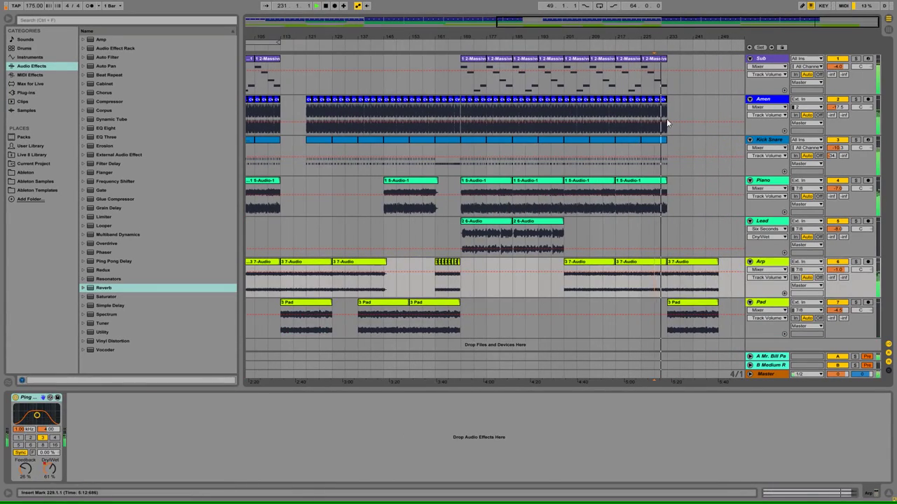
key(ctrl+v)
key(minus)
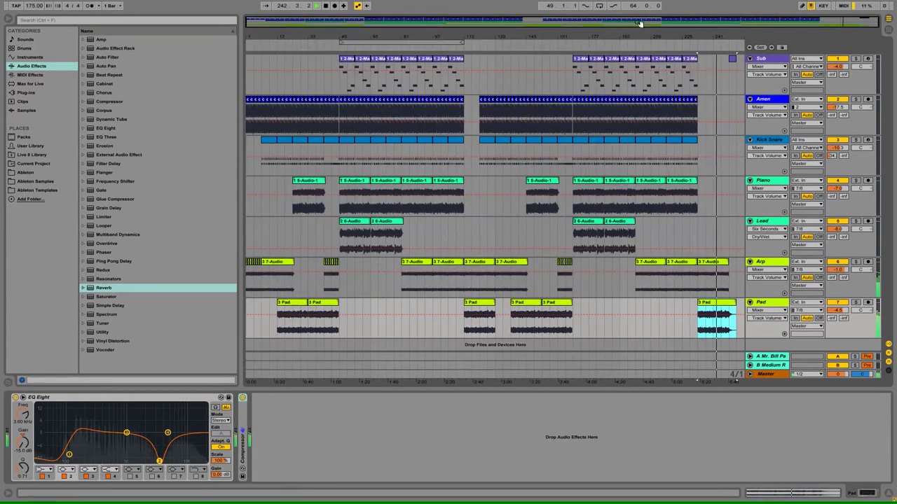
Step: Remove the Piano clips from bar 81 onward in the first drop and copy the Pad clip to bar 81
key(Up)
key(Up)
key(Up)
key(Down)
key(Down)
key(Down)
key(ctrl+v)
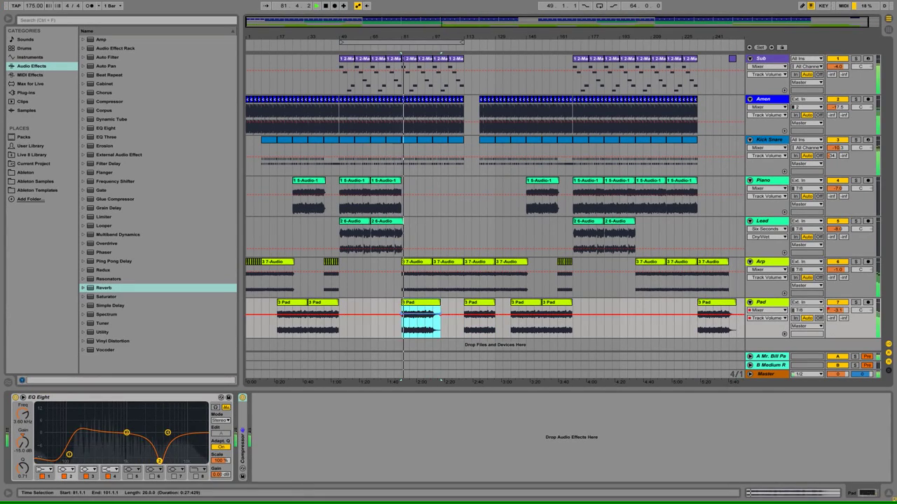
Step: Fill the second half of both drops with Pad clips and delete the Piano clips from the second drop's latter half
drag(463, 328, 340, 184)
drag(400, 258, 633, 257)
click(678, 163)
key(ctrl+shift+s)
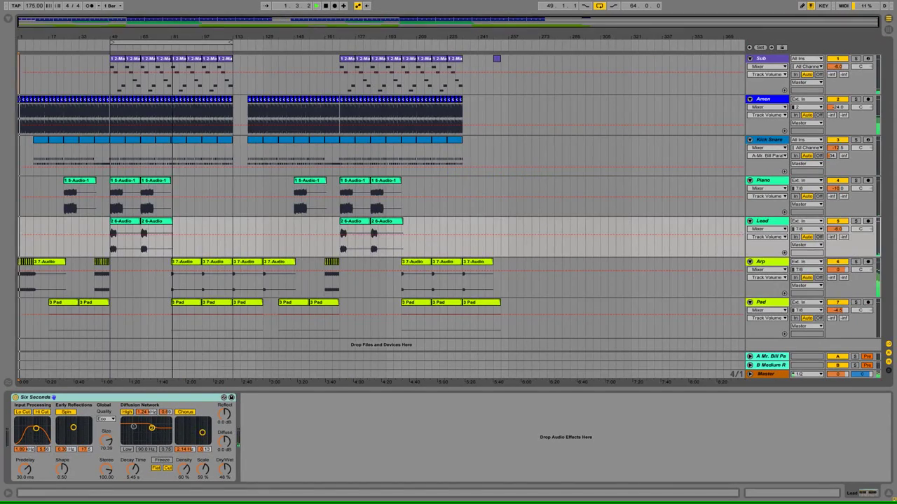
Step: Set the Arp track's volume to -1.0 dB and collapse all tracks in the arrangement
drag(839, 270, 841, 274)
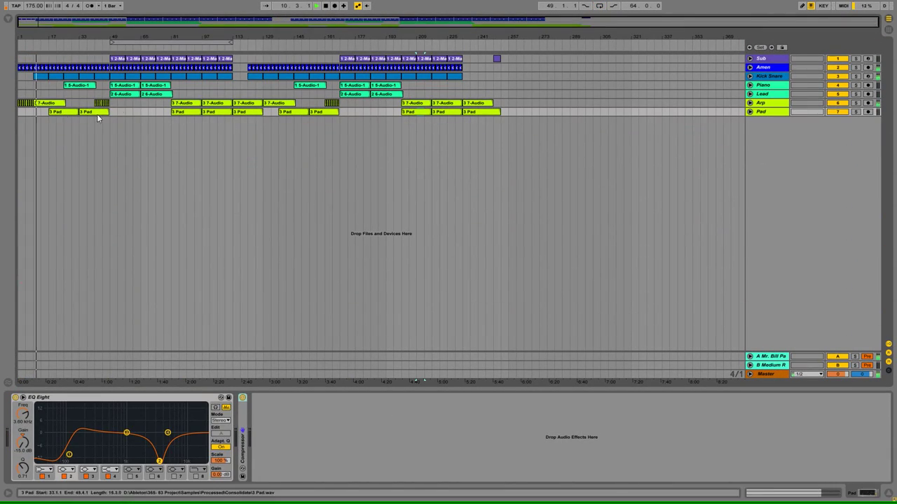
click(71, 114)
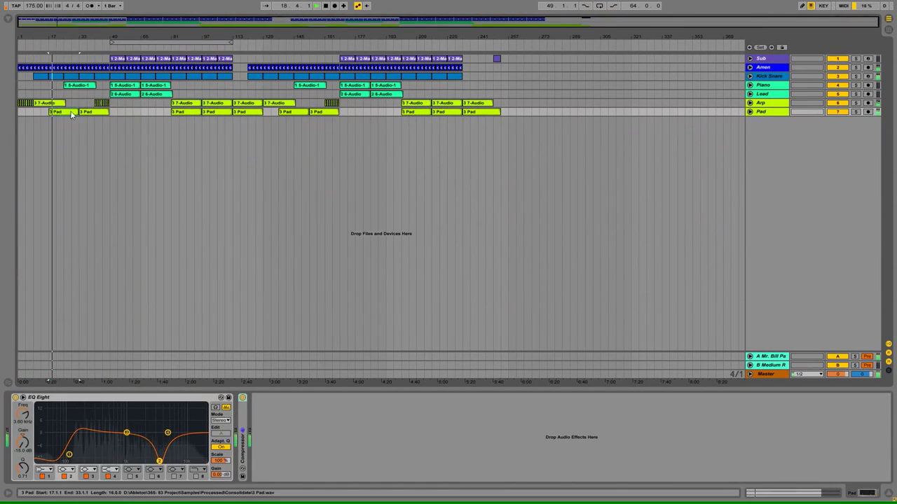
click(87, 112)
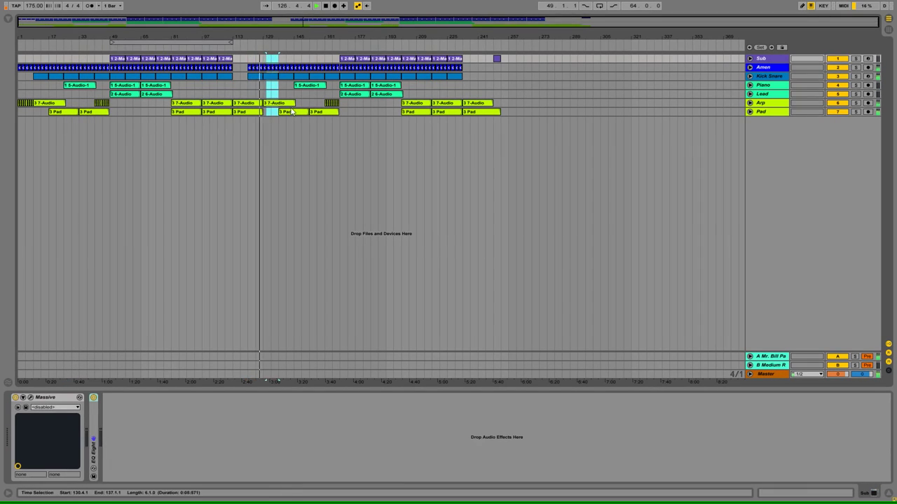
Step: Delete the eight bars of time before bar 137 and remove the Kick Snare clip at bar 121
key(ctrl+shift+Delete)
click(283, 87)
click(256, 79)
click(309, 96)
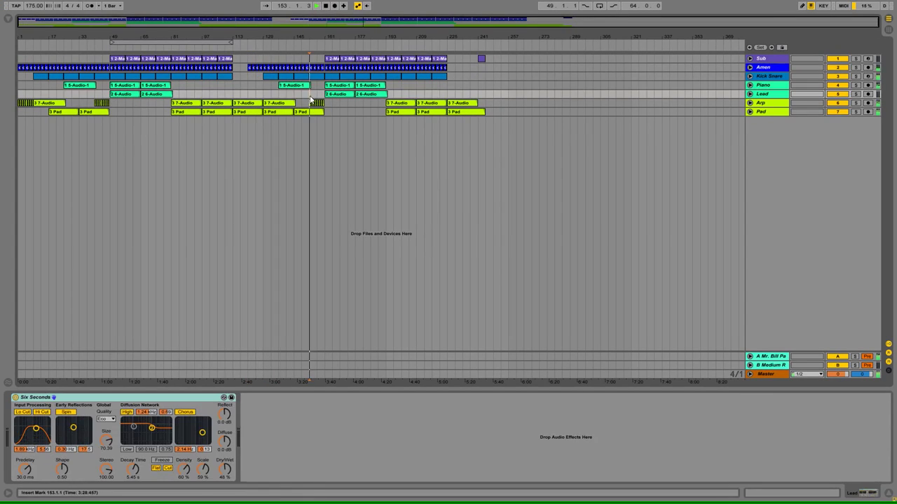
Step: Set the Arp track's Ping Pong Delay feedback to 47 % and show its Dry/Wet automation across the arrangement
drag(362, 23, 344, 26)
key(plus)
key(plus)
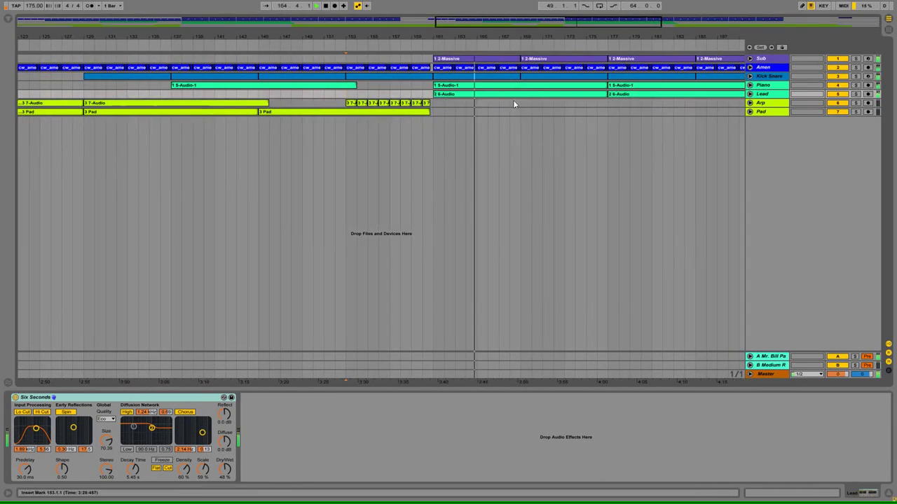
key(Down)
drag(27, 479, 26, 473)
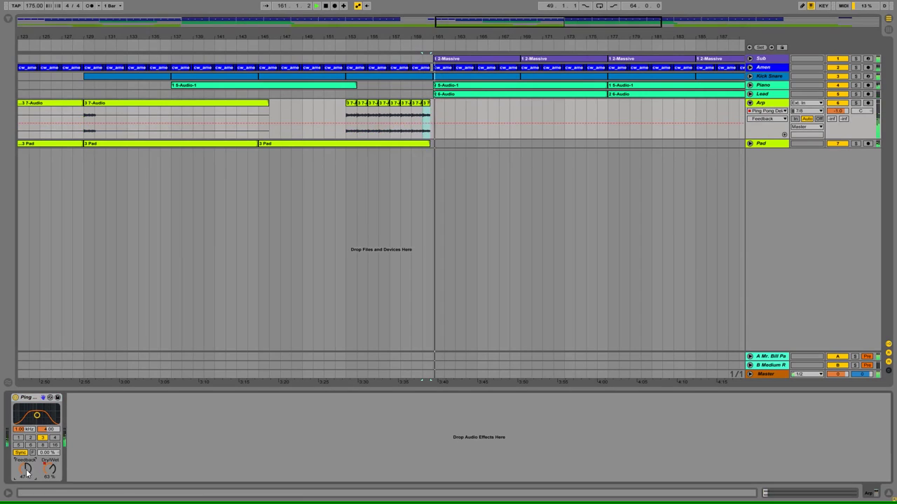
drag(493, 20, 448, 15)
click(768, 118)
click(767, 133)
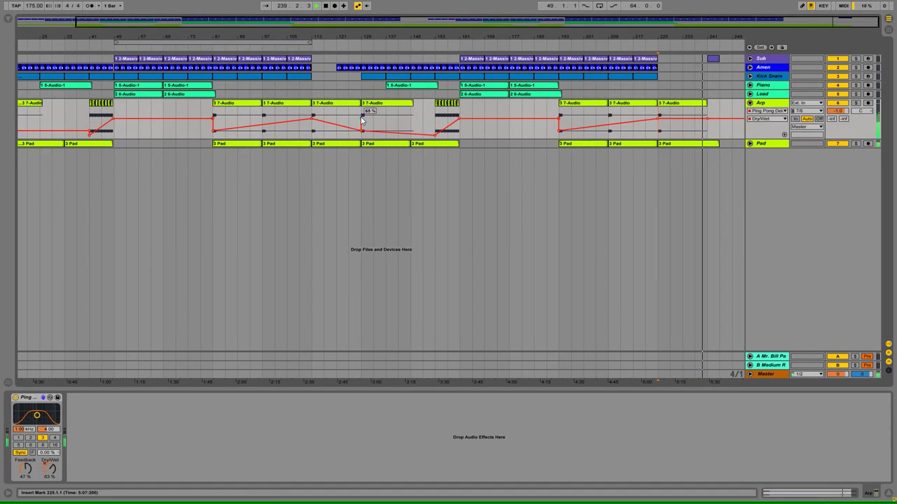
Step: Save the set and play the first drop from bar 49
key(ctrl+s)
click(159, 58)
key(space)
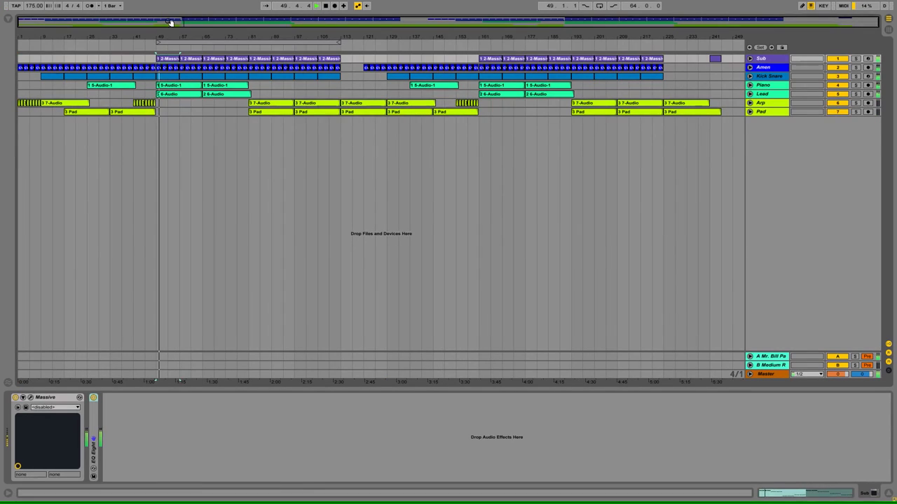
Step: Leave full screen, stop playback and export the whole arrangement as the audio file 365- 83
key(F11)
key(space)
key(ctrl+shift+r)
key(Return)
key(Return)
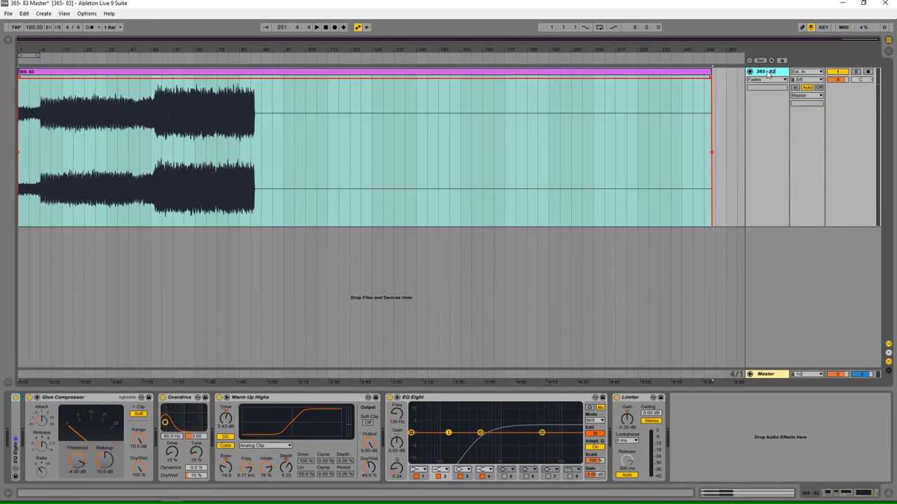
Step: Set the mastering set's tempo to 175 BPM and the Glue Compressor makeup to 7.00 dB, checking the level in Session View
key(Tab)
key(space)
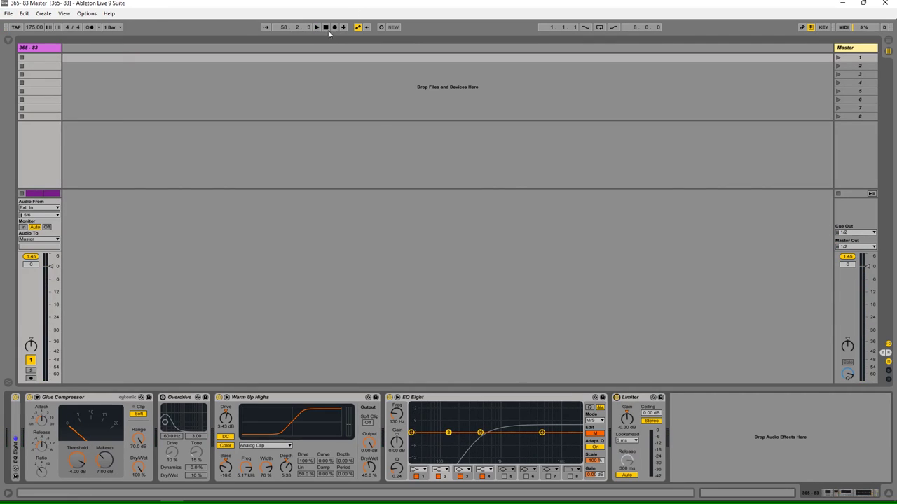
Step: Export the mastered track from the Master output as an audio file
key(ctrl+shift+r)
click(614, 403)
key(Return)
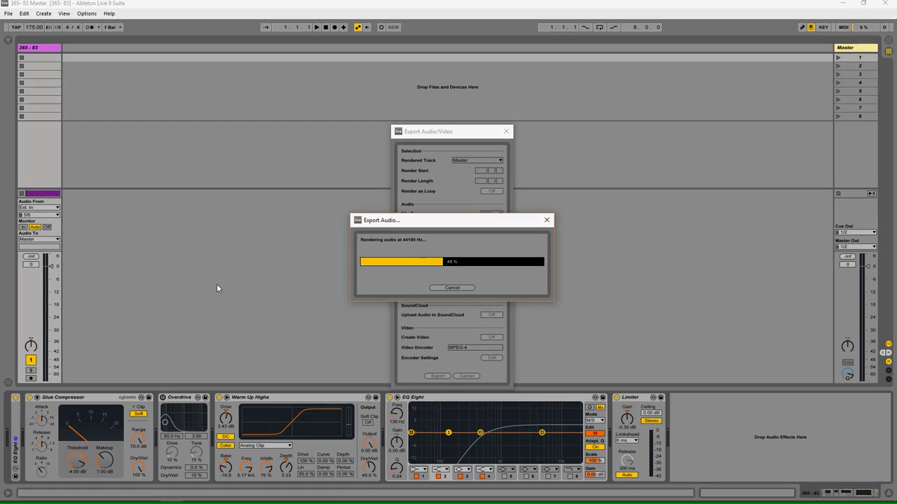